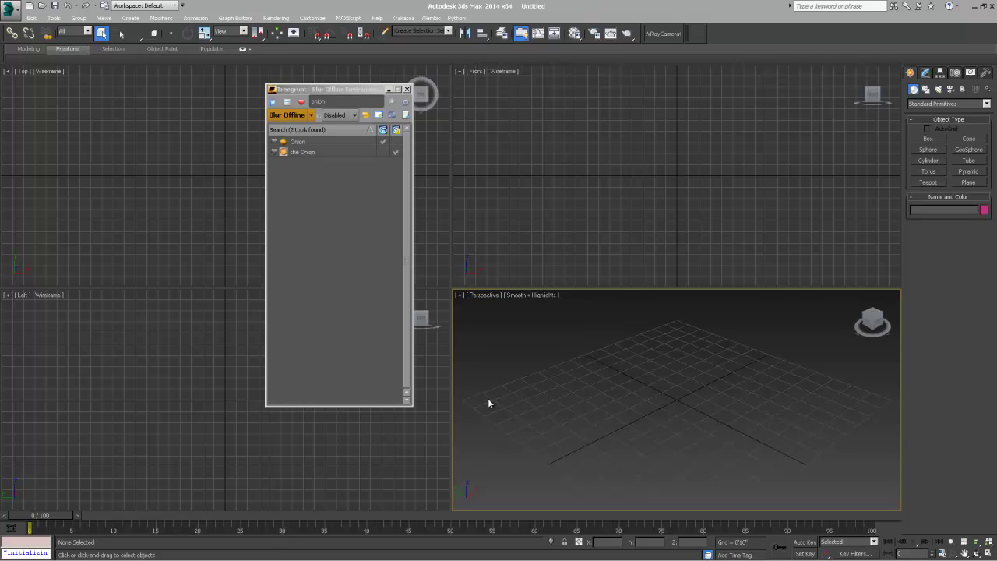
Nudge the Treegrunt window showing the Onion and The Onion results up and left, toward Chrome's taskbar window list
{"action": "left_click_drag", "start_coordinate": [357, 89], "coordinate": [348, 83]}
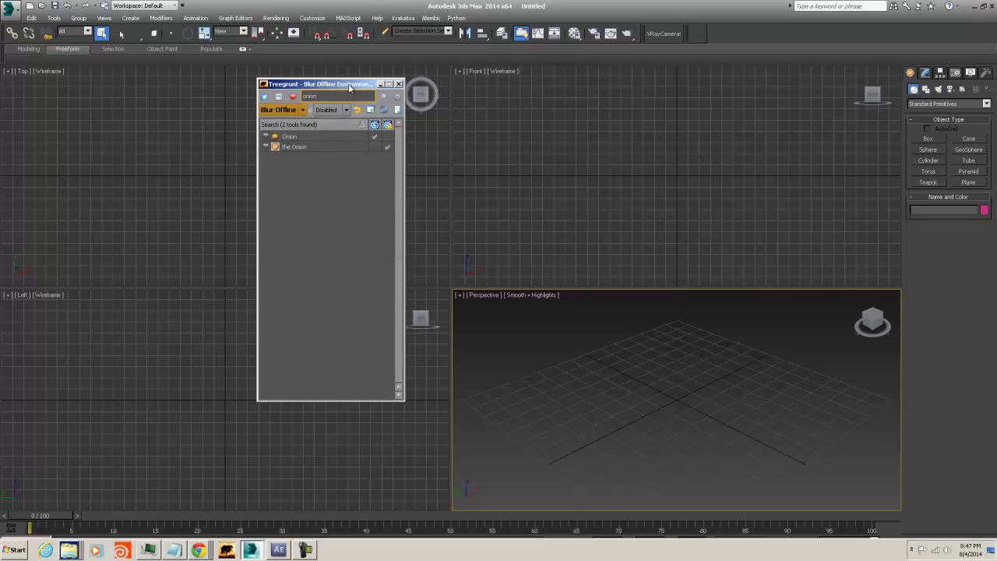
{"action": "mouse_move", "coordinate": [200, 550]}
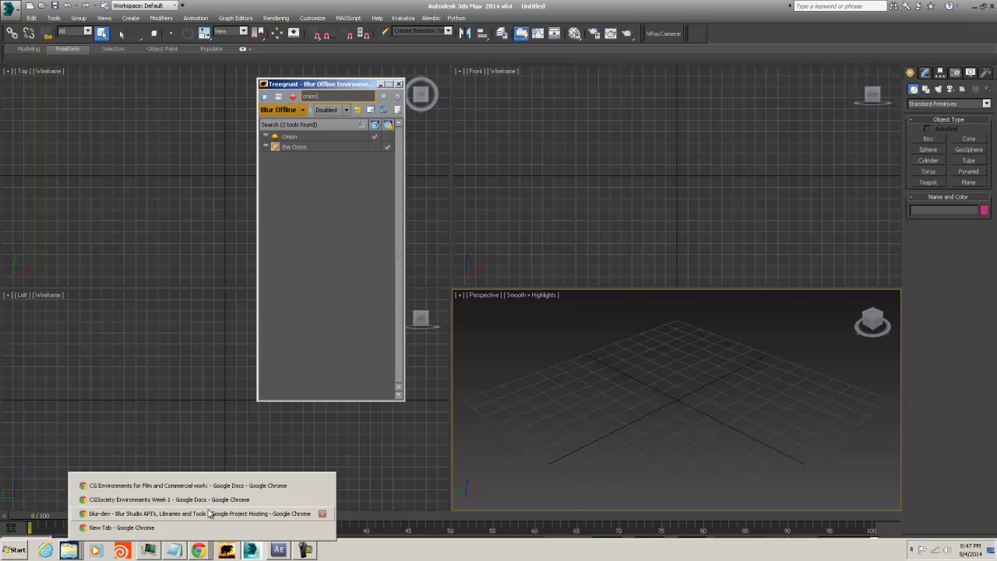
Bring Chrome forward and open the blur-dev Google Code project from the 'blur dev tools' results
{"action": "left_click", "coordinate": [209, 515]}
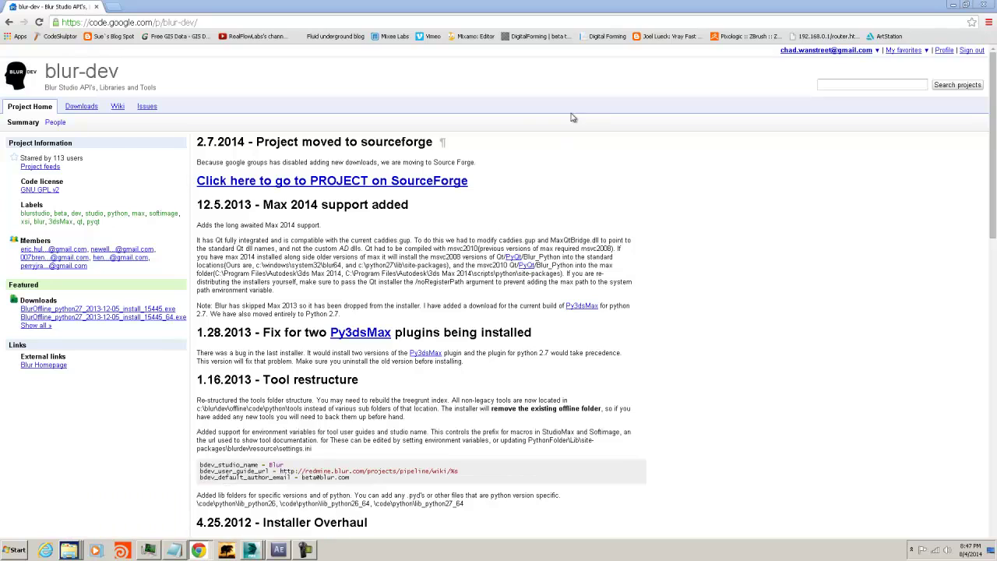
{"action": "left_click", "coordinate": [320, 527]}
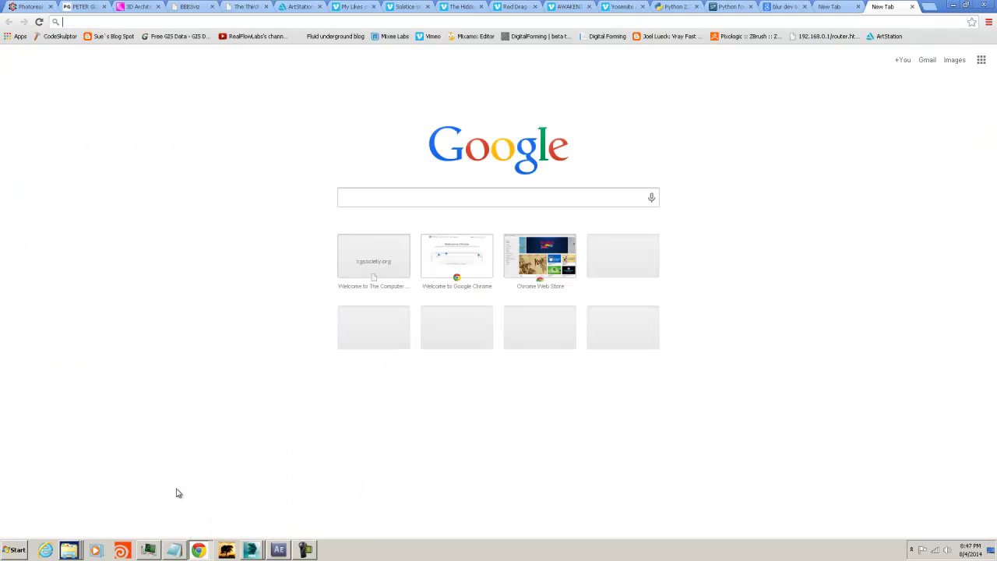
{"action": "left_click", "coordinate": [677, 7]}
{"action": "left_click", "coordinate": [791, 8]}
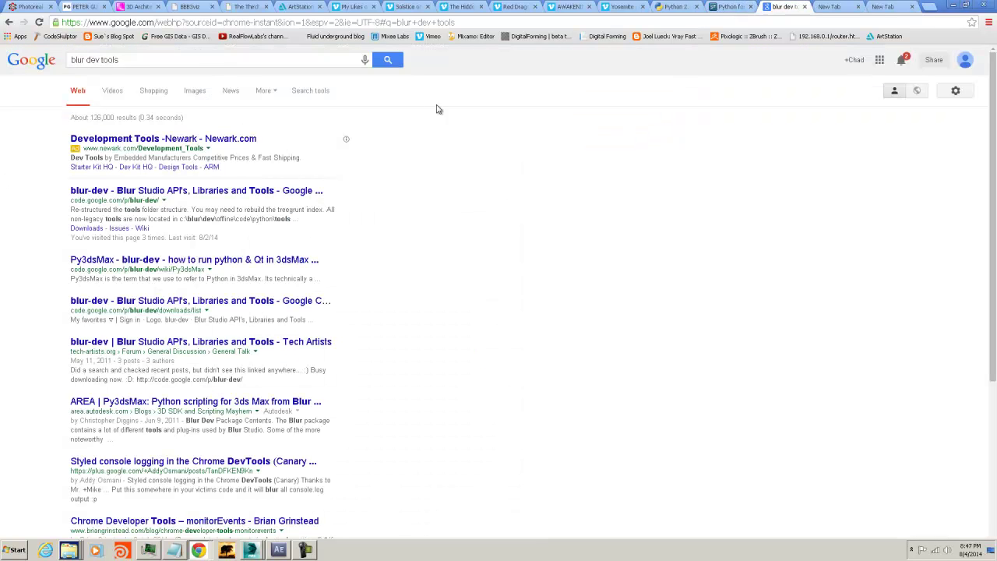
{"action": "left_click_drag", "start_coordinate": [119, 63], "coordinate": [40, 68]}
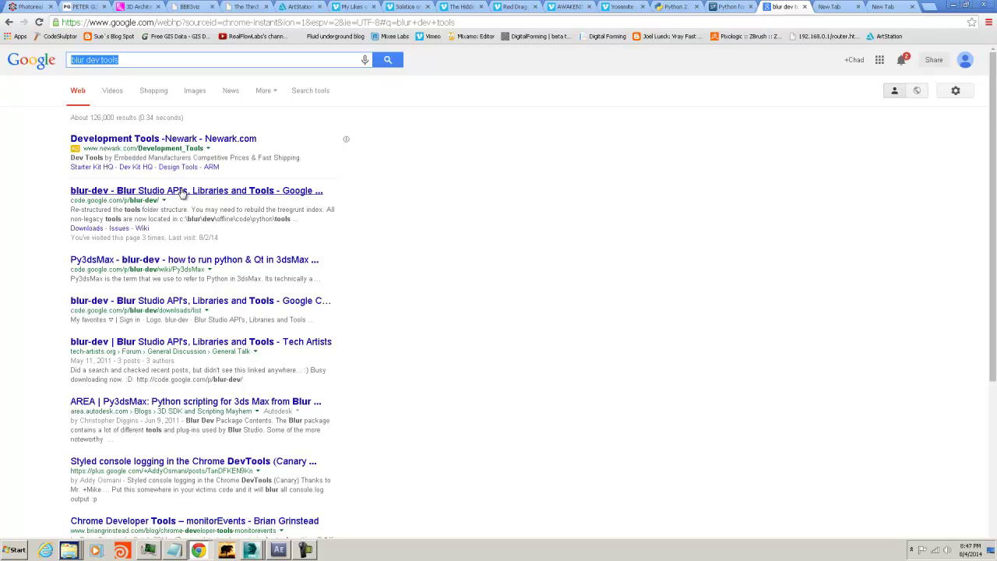
{"action": "left_click", "coordinate": [184, 195]}
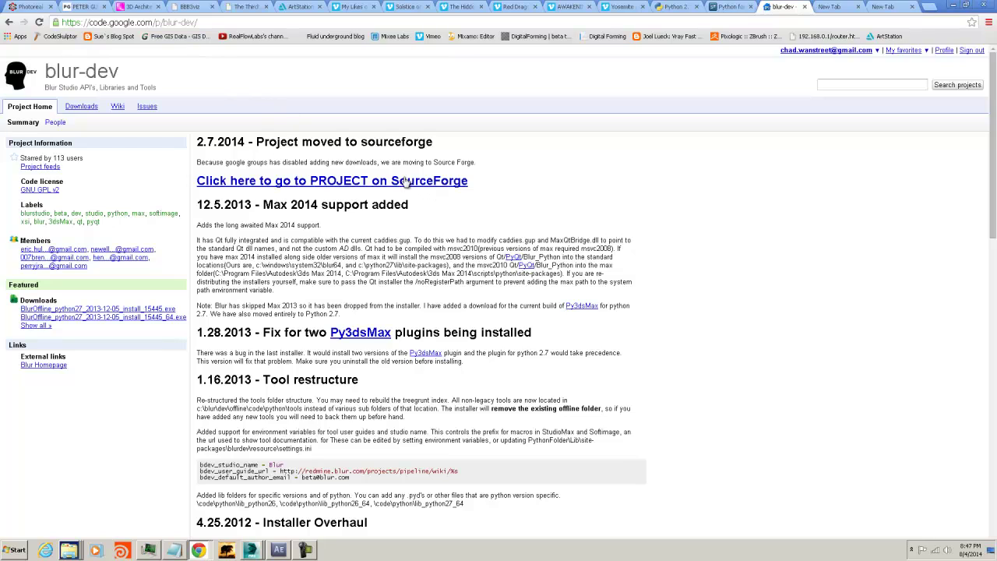
Download the BlurOffline_python27 installer from the blur-dev Downloads list
{"action": "left_click", "coordinate": [81, 107]}
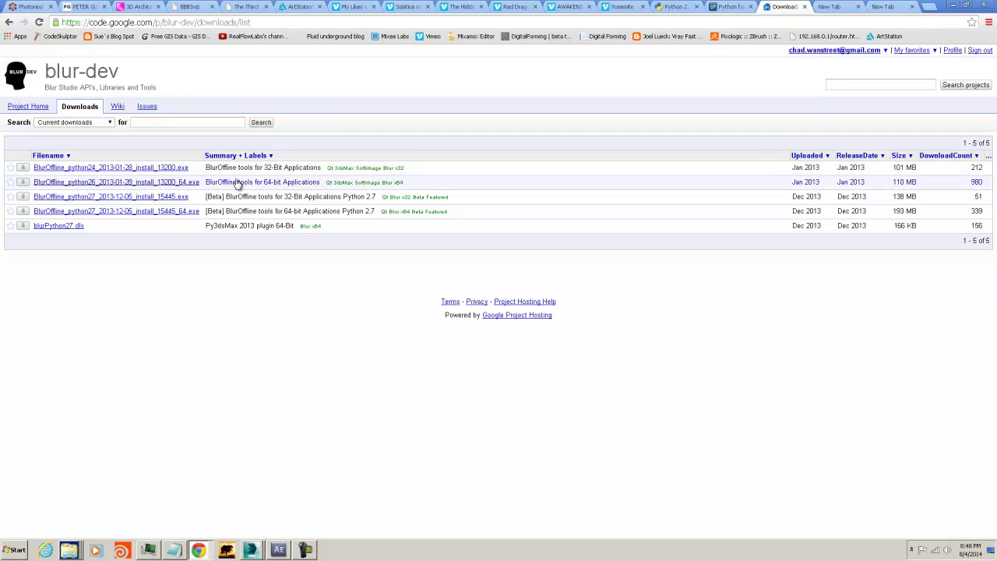
{"action": "left_click", "coordinate": [74, 199]}
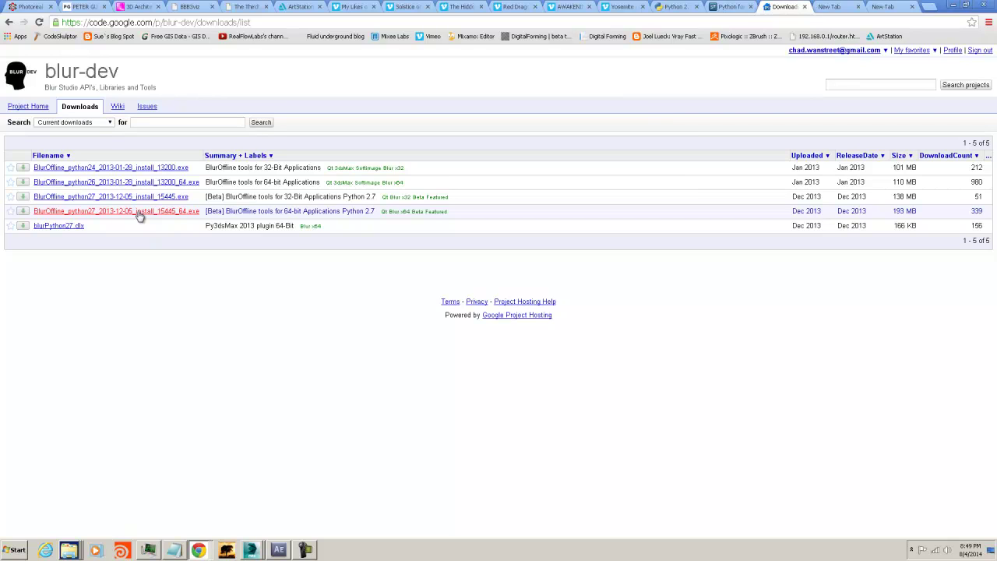
Switch to the Python 2.7.5 release page and highlight the release number in its heading
{"action": "left_click", "coordinate": [681, 7]}
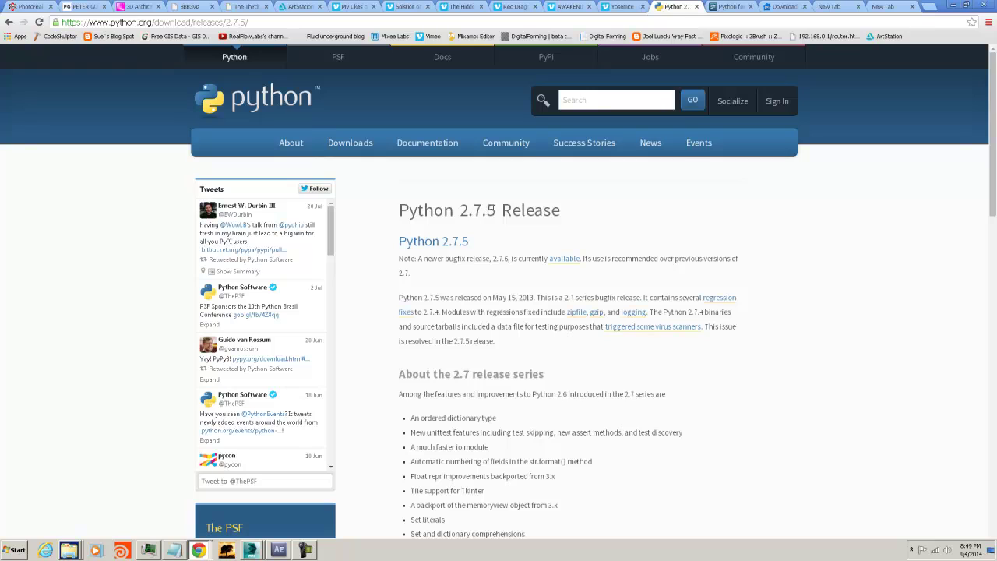
{"action": "left_click_drag", "start_coordinate": [486, 208], "coordinate": [554, 215]}
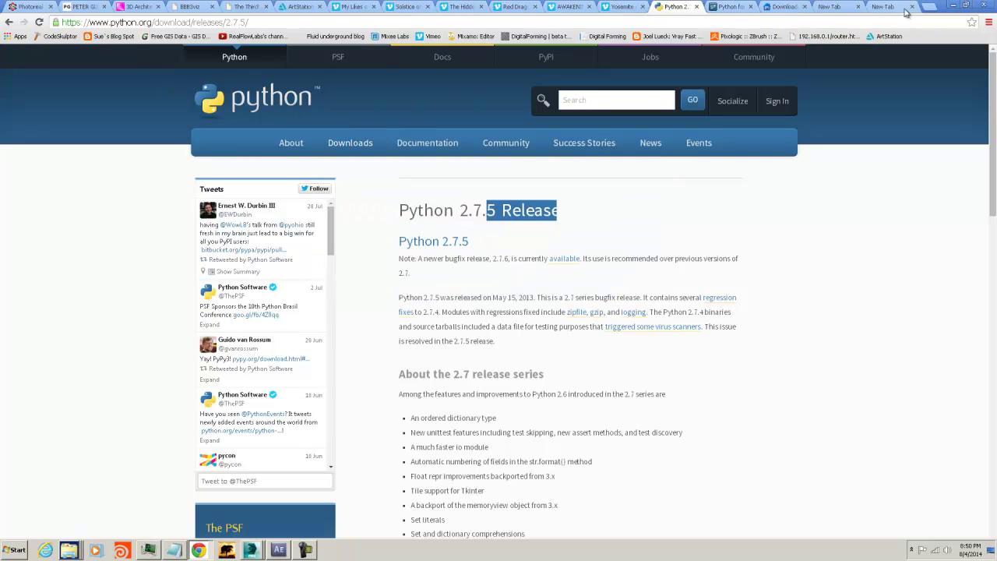
Search 'python' in a new tab, open python.org downloads and scroll the releases to Python 2.7.5
{"action": "left_click", "coordinate": [830, 6]}
{"action": "left_click", "coordinate": [382, 197]}
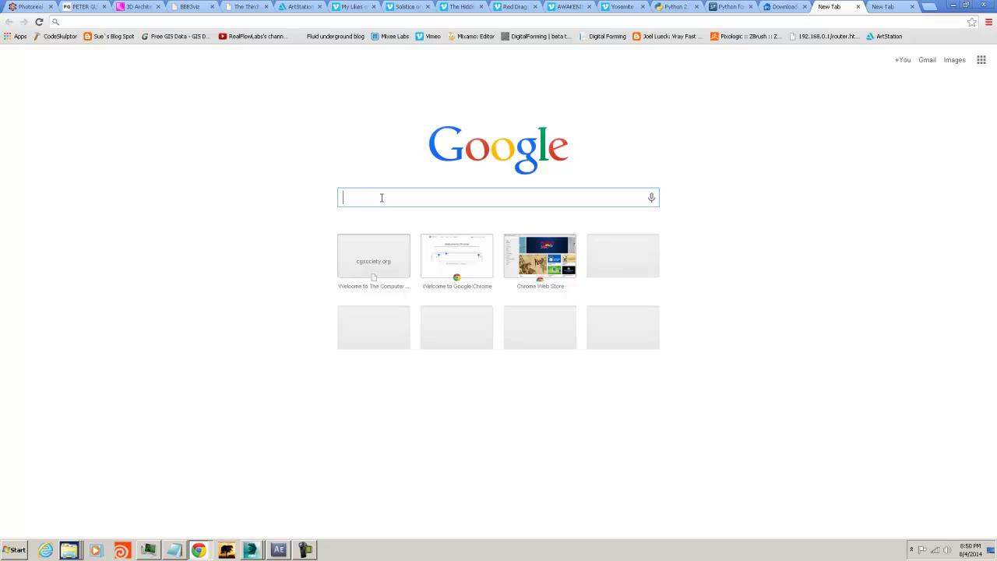
{"action": "type", "text": "python"}
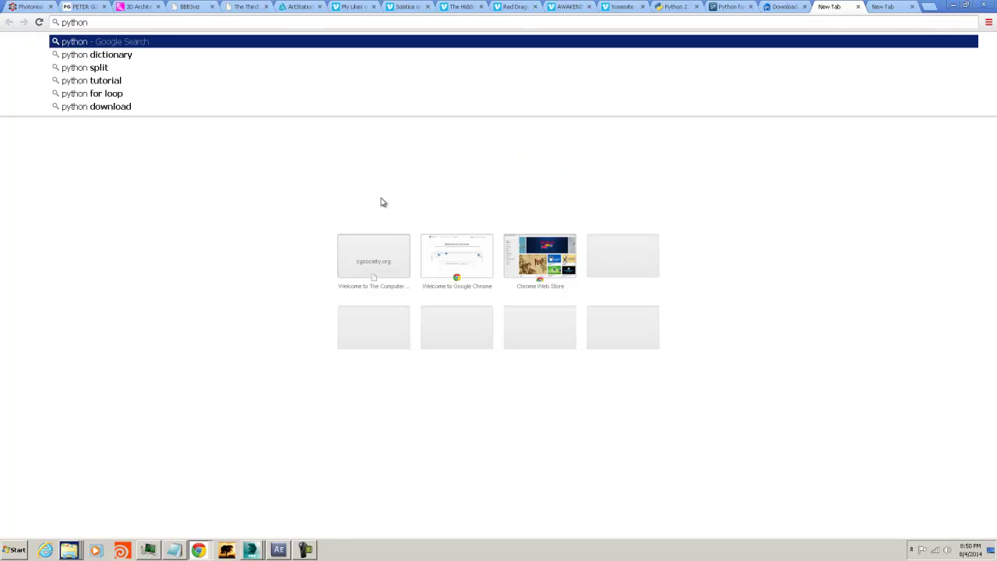
{"action": "key", "text": "Return"}
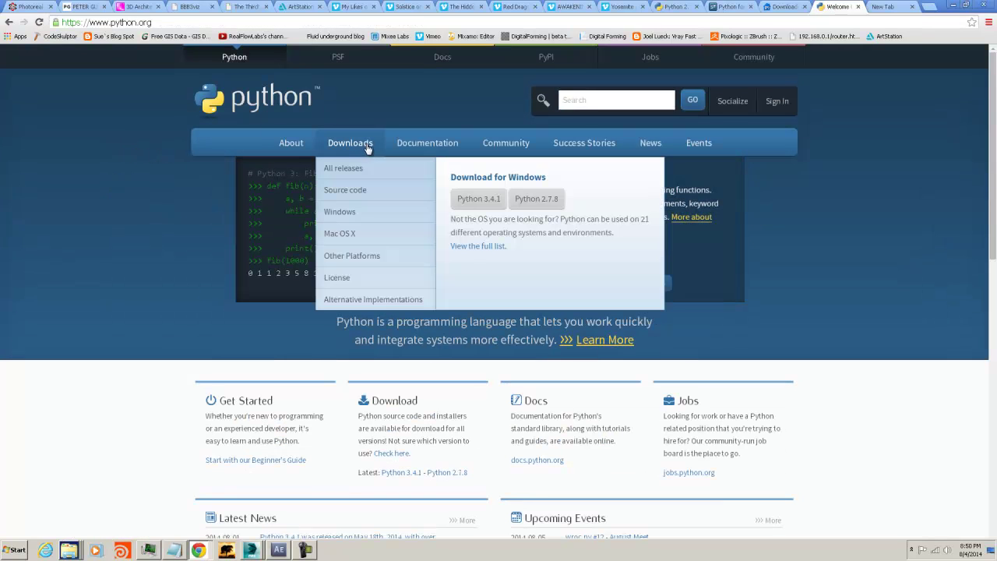
{"action": "left_click", "coordinate": [352, 145]}
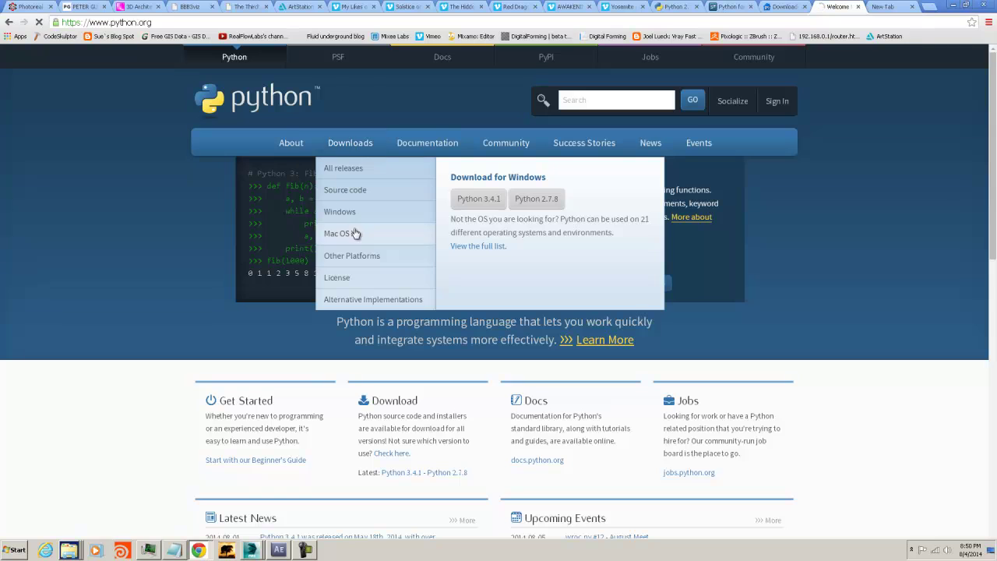
{"action": "scroll", "coordinate": [130, 366], "scroll_direction": "down", "scroll_amount": 1}
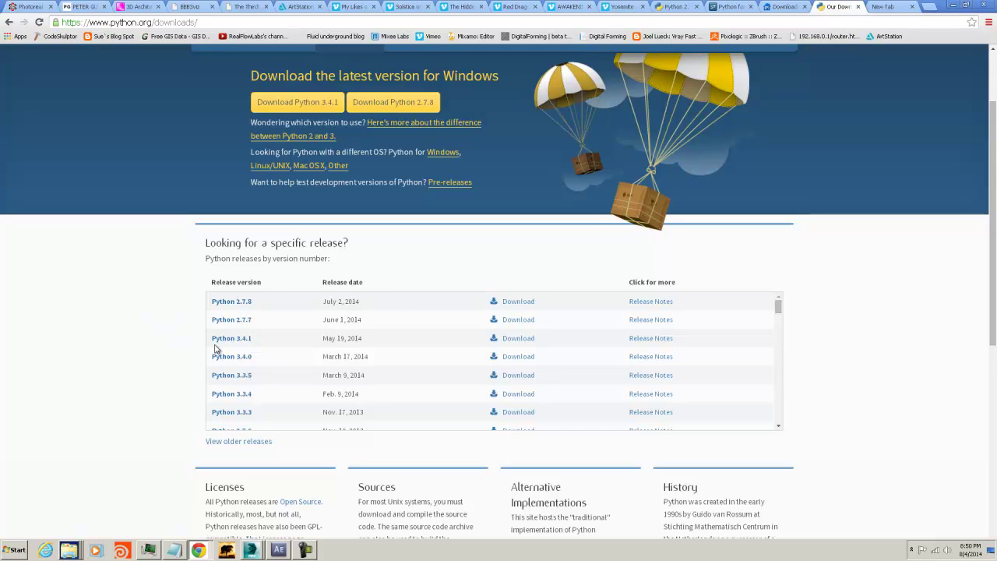
{"action": "scroll", "coordinate": [230, 352], "scroll_direction": "down", "scroll_amount": 1}
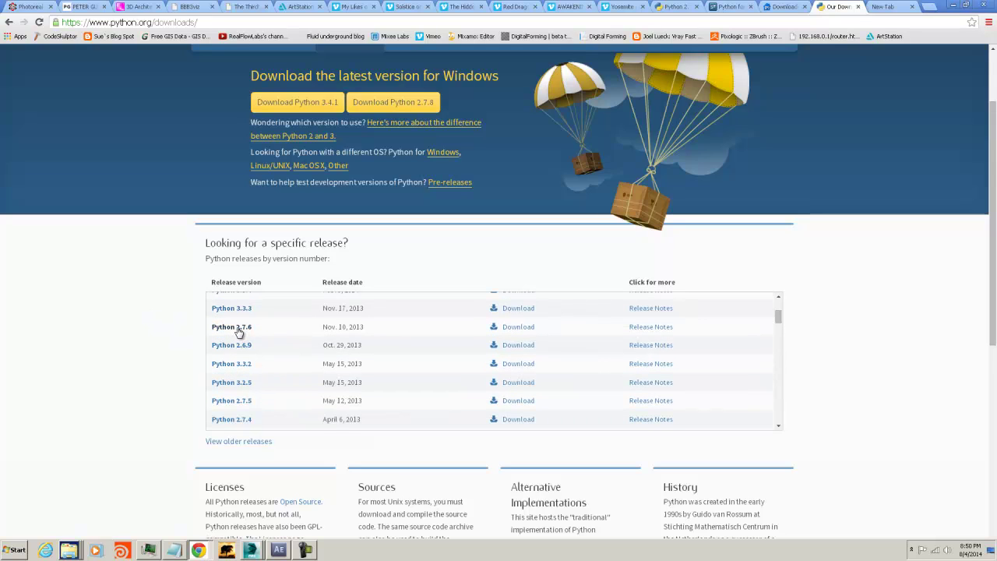
{"action": "scroll", "coordinate": [240, 333], "scroll_direction": "down", "scroll_amount": 1}
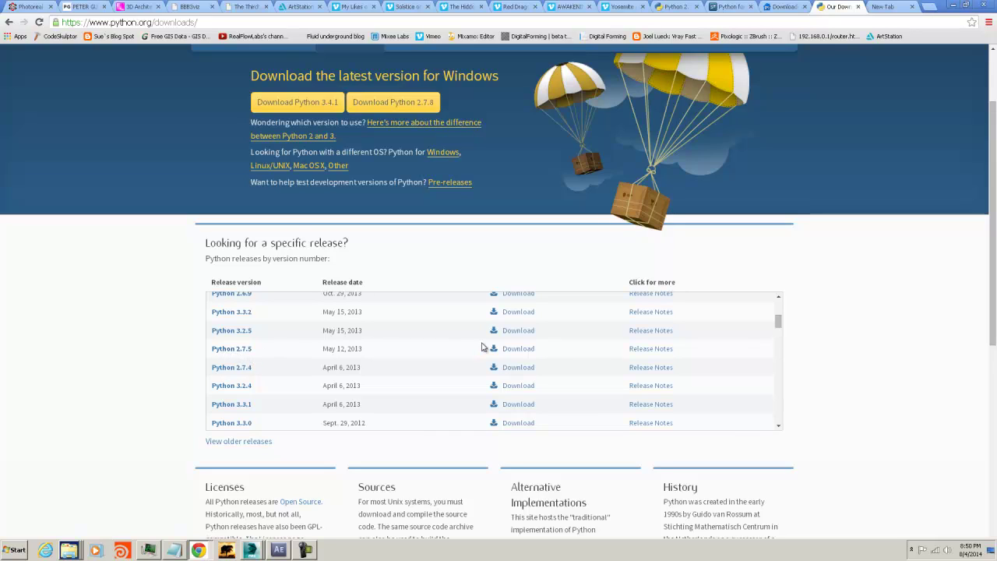
Review the Python 2.7.5 download section, then return to the blur-dev downloads list
{"action": "left_click", "coordinate": [517, 349]}
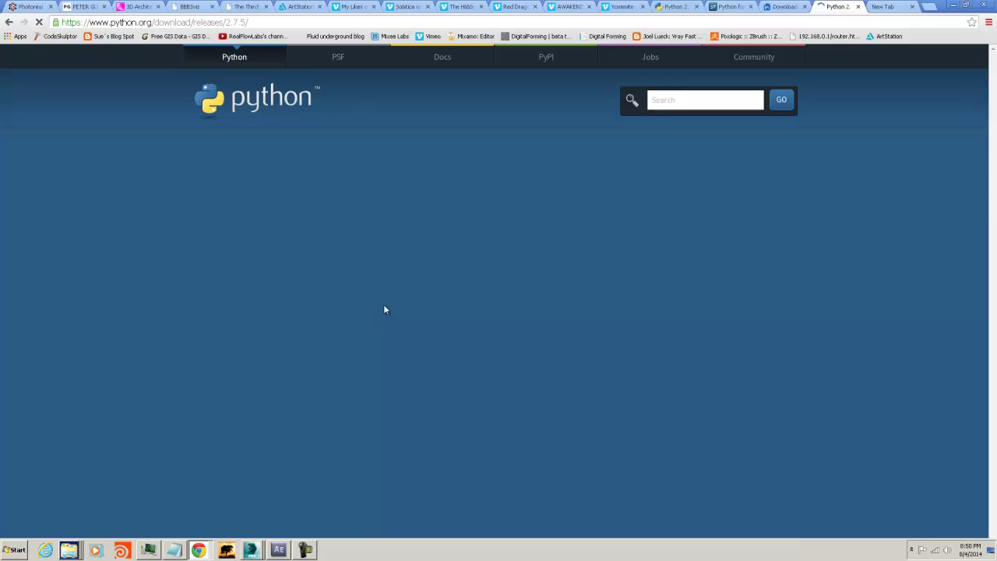
{"action": "scroll", "coordinate": [577, 271], "scroll_direction": "down", "scroll_amount": 6}
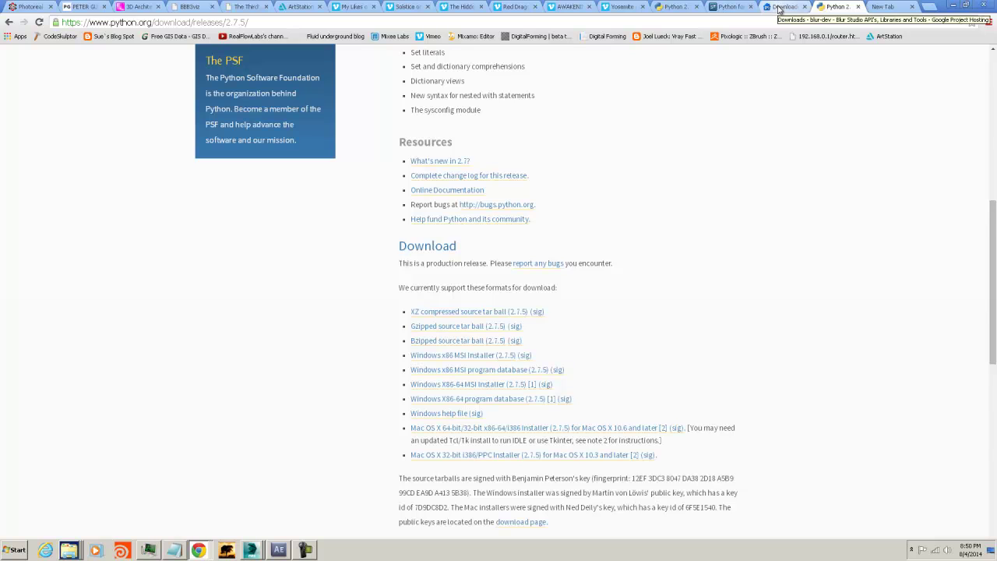
{"action": "left_click", "coordinate": [779, 7]}
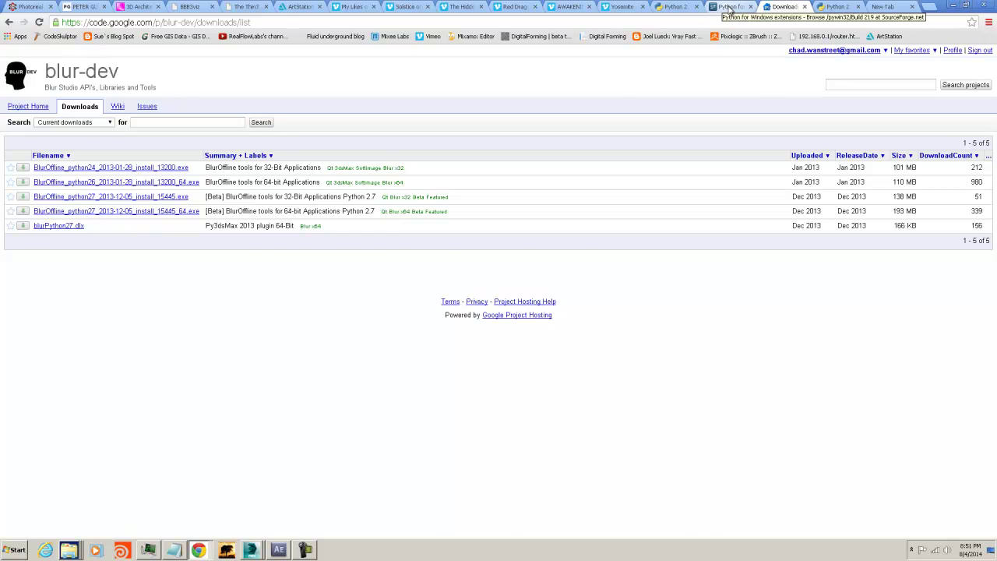
Search Google for 'python win' in the empty new tab
{"action": "left_click", "coordinate": [729, 8]}
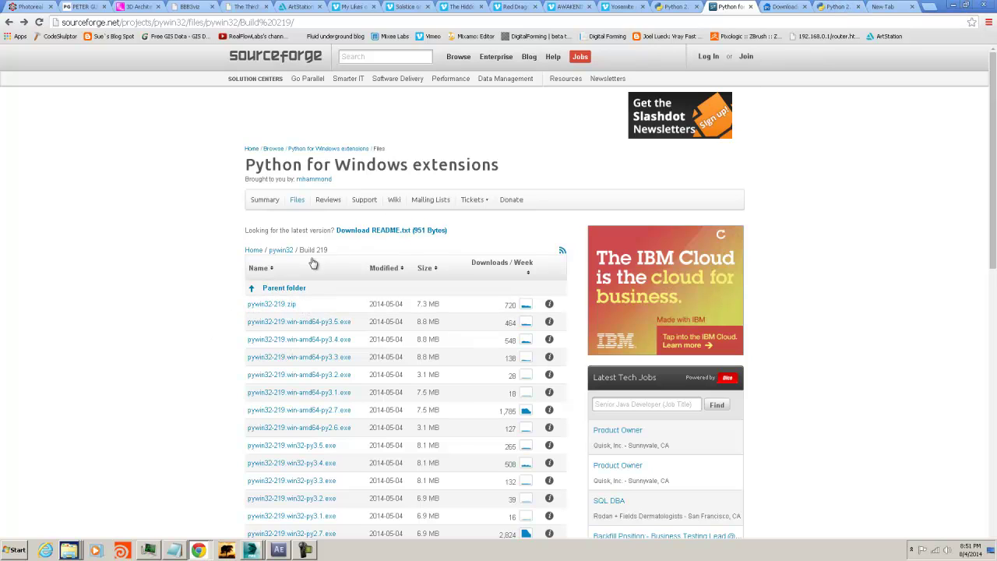
{"action": "left_click", "coordinate": [886, 13]}
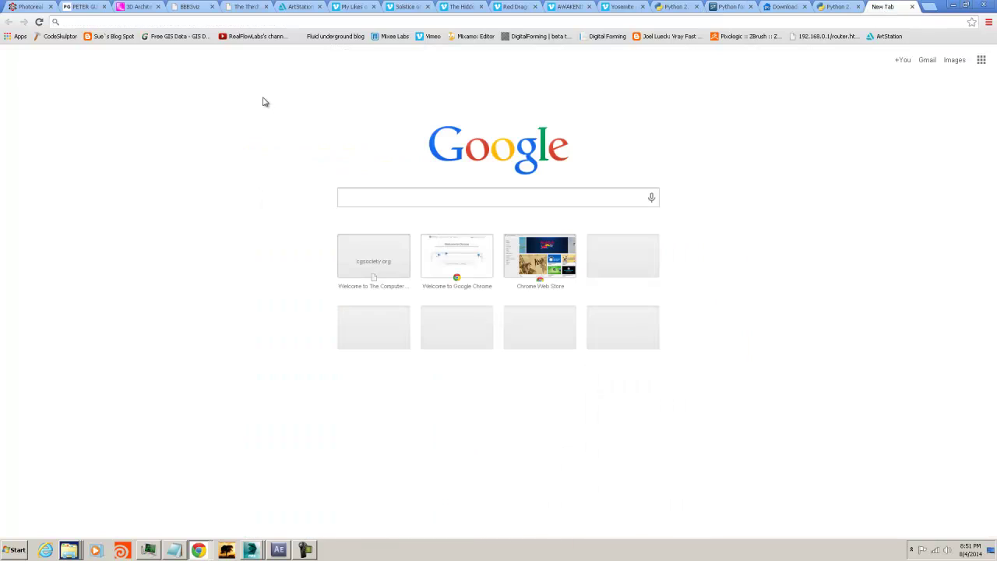
{"action": "type", "text": "python"}
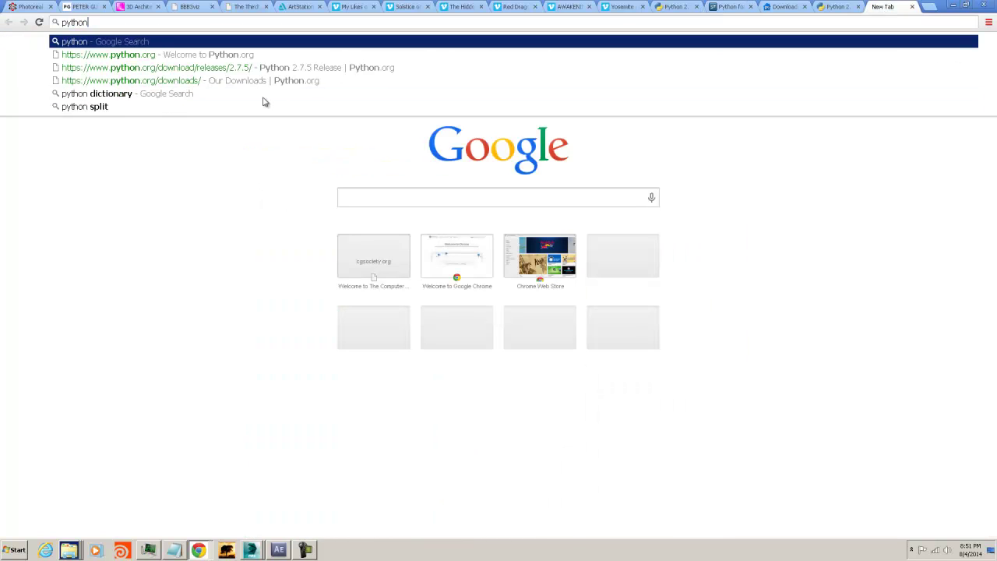
{"action": "type", "text": " win"}
{"action": "key", "text": "Return"}
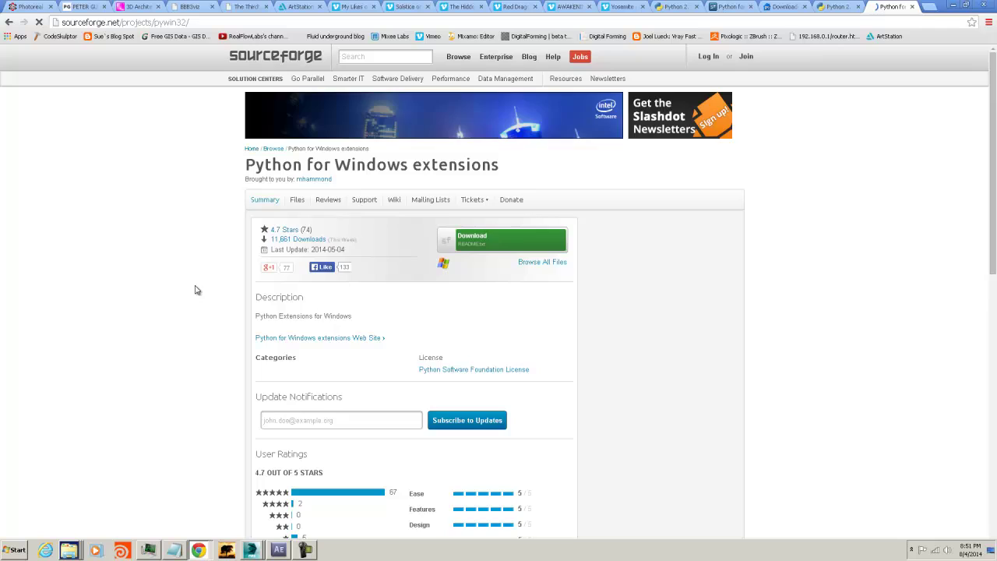
{"action": "scroll", "coordinate": [195, 304], "scroll_direction": "down", "scroll_amount": 3}
{"action": "scroll", "coordinate": [216, 303], "scroll_direction": "up", "scroll_amount": 5}
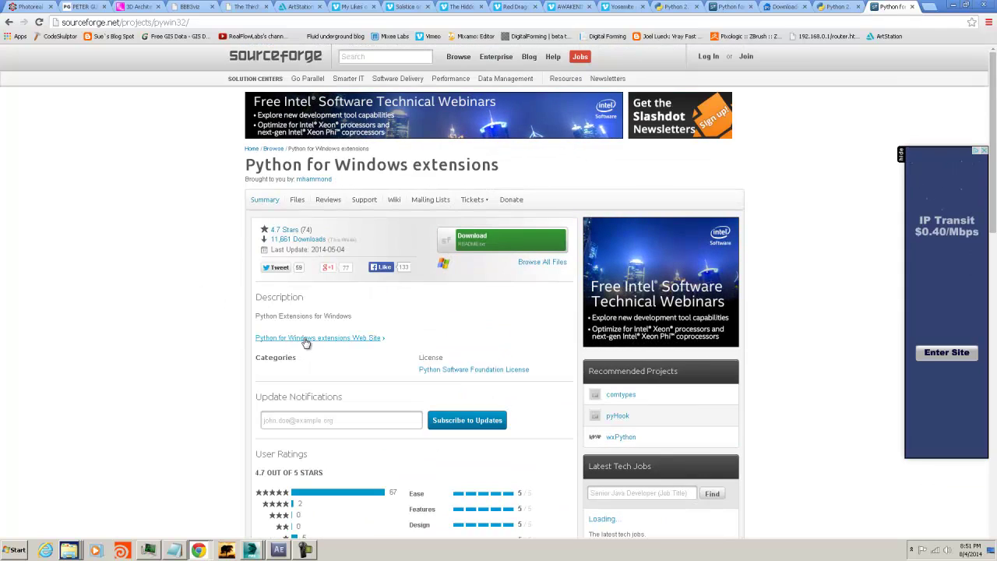
Open the Python for Windows extensions site, then return to and browse the SourceForge pywin32 page
{"action": "left_click", "coordinate": [312, 338]}
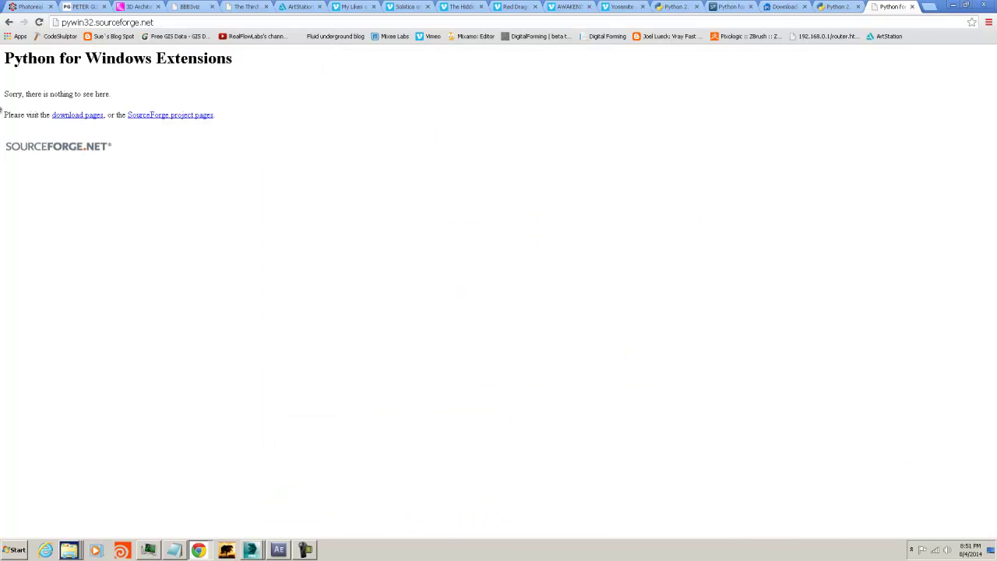
{"action": "left_click", "coordinate": [10, 23]}
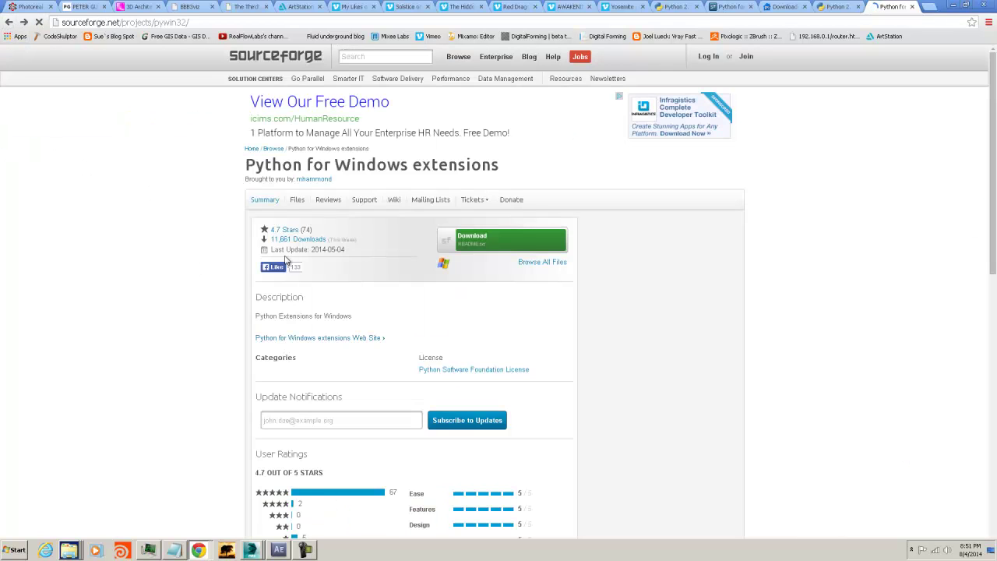
{"action": "scroll", "coordinate": [231, 254], "scroll_direction": "down", "scroll_amount": 5}
{"action": "scroll", "coordinate": [231, 255], "scroll_direction": "down", "scroll_amount": 6}
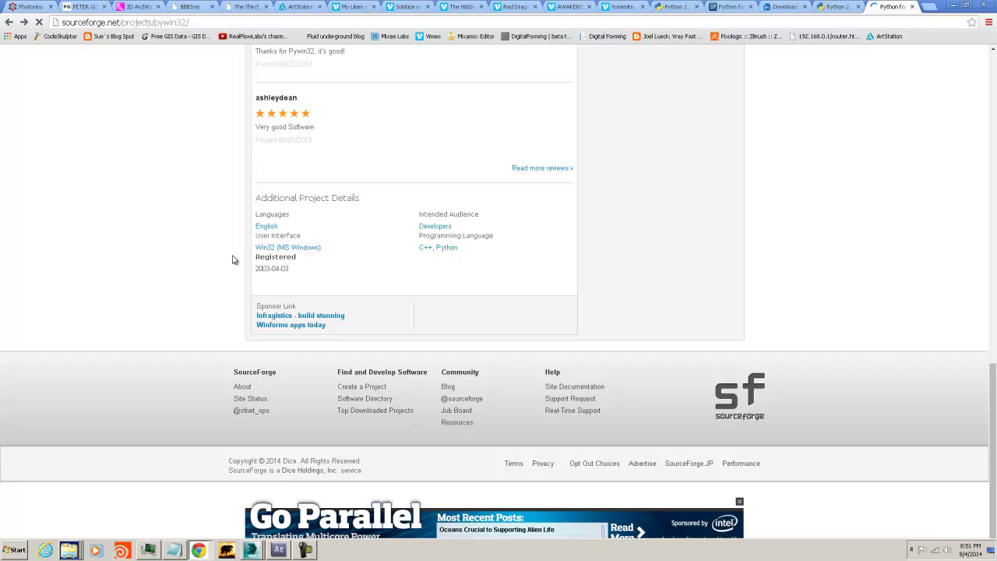
{"action": "scroll", "coordinate": [232, 257], "scroll_direction": "up", "scroll_amount": 11}
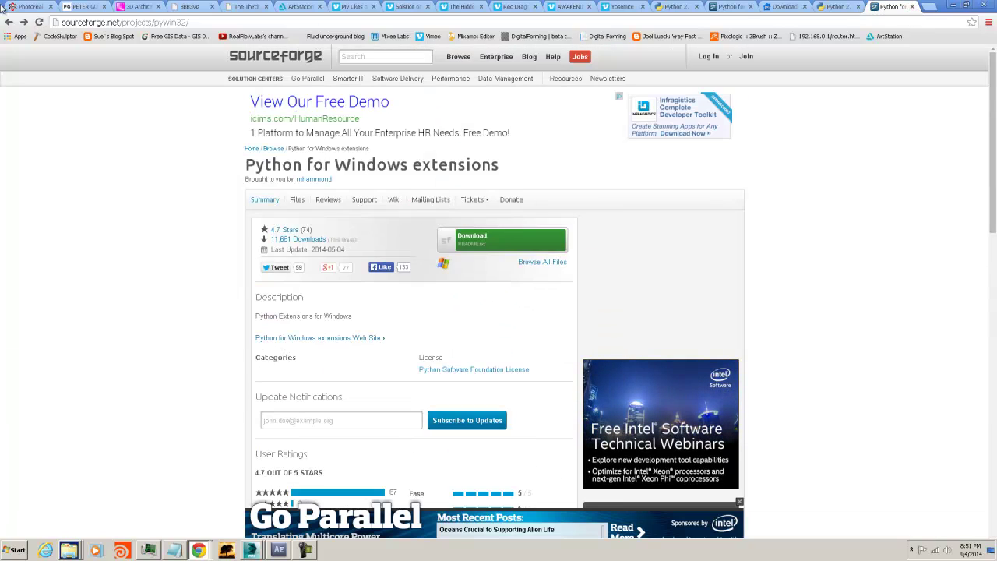
Back on Google, search 'win python' and check the WinPython result
{"action": "key", "text": "alt+Left"}
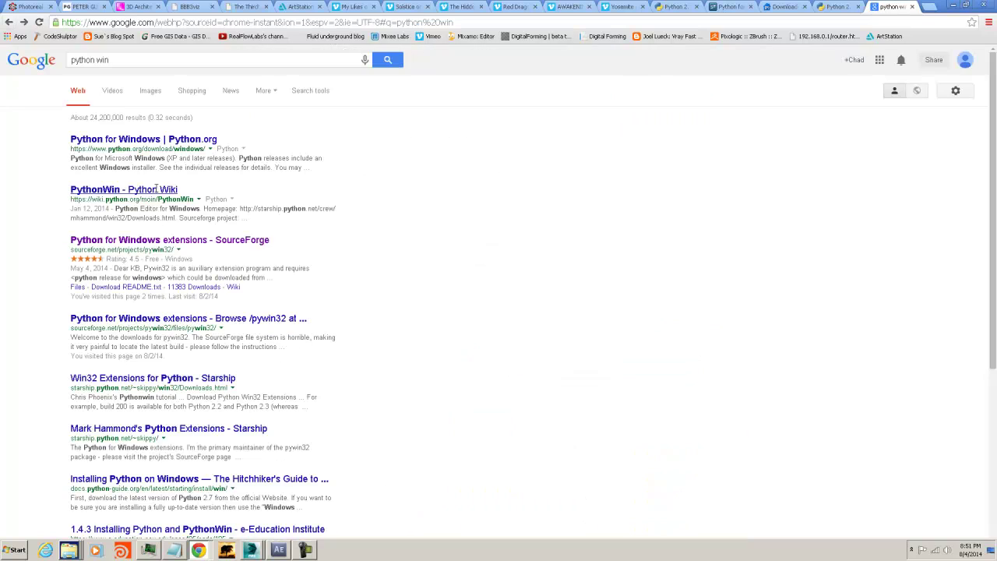
{"action": "left_click_drag", "start_coordinate": [116, 60], "coordinate": [6, 89]}
{"action": "type", "text": "w"}
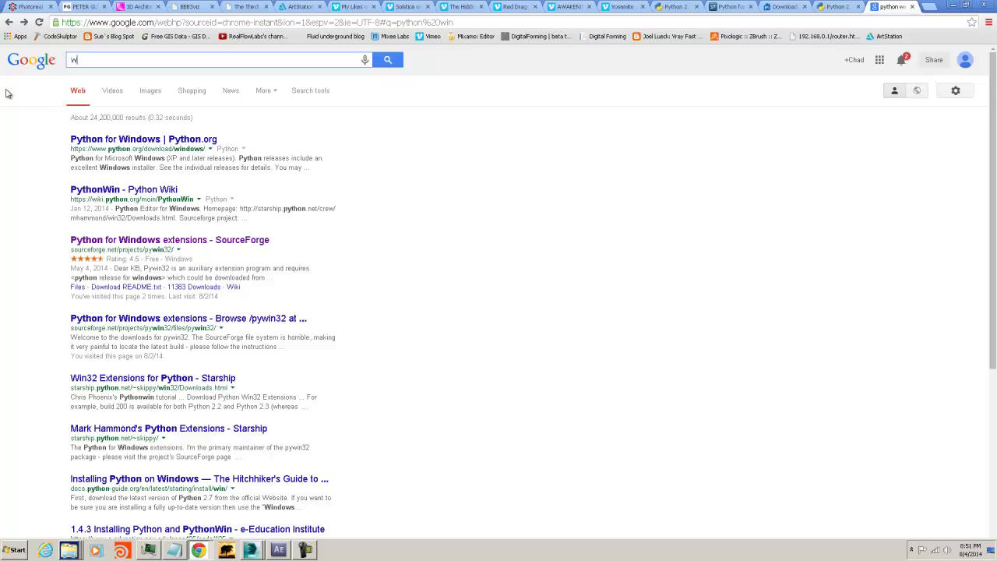
{"action": "type", "text": "in python"}
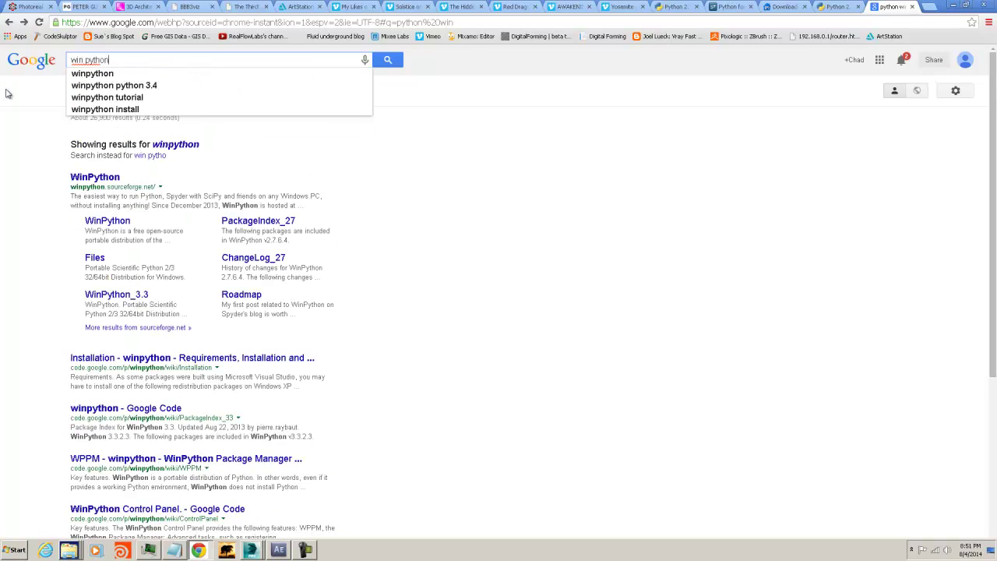
{"action": "key", "text": "Return"}
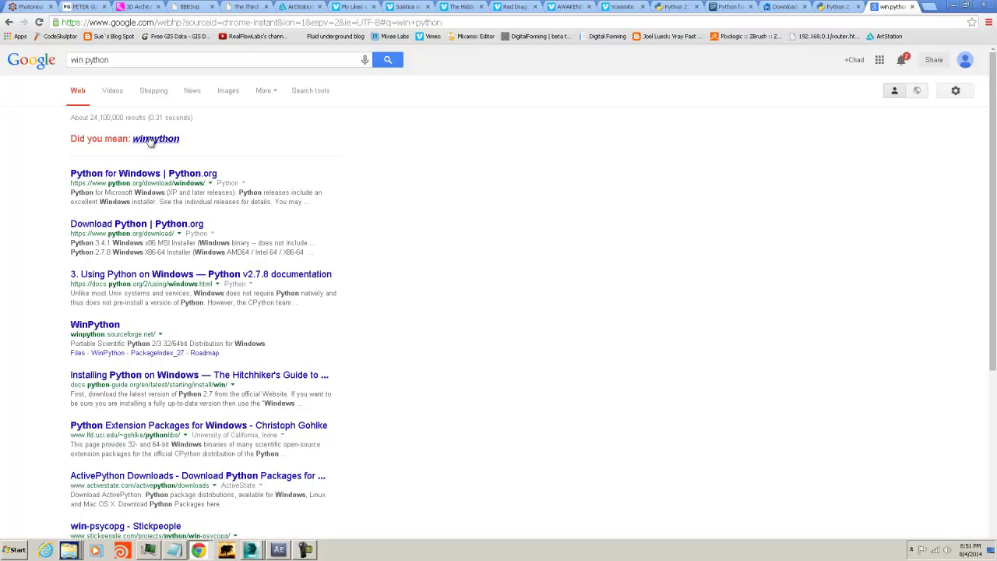
{"action": "left_click", "coordinate": [95, 325]}
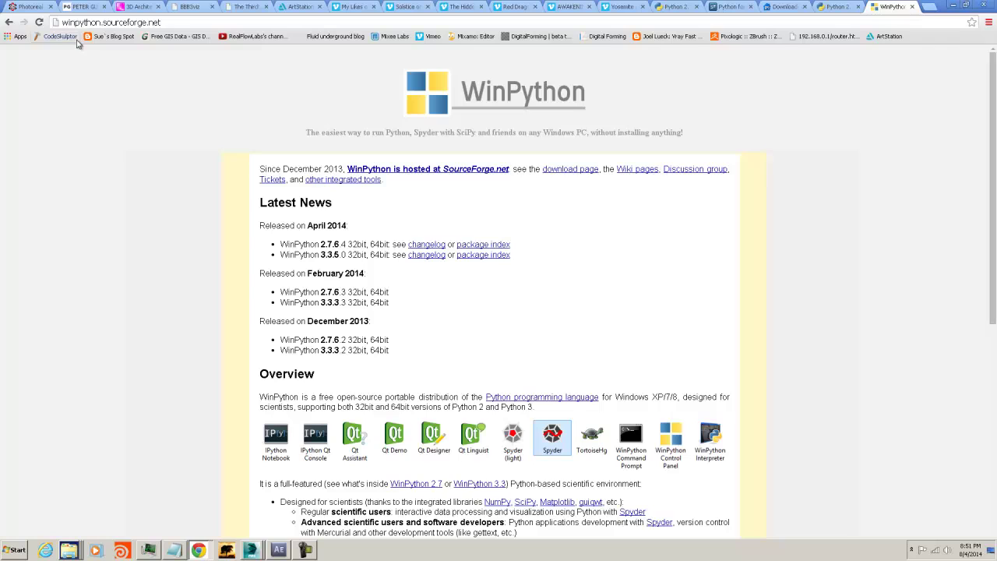
{"action": "left_click", "coordinate": [10, 22]}
Search 'pywin' and open the Python for Windows extensions SourceForge result
{"action": "left_click", "coordinate": [779, 6]}
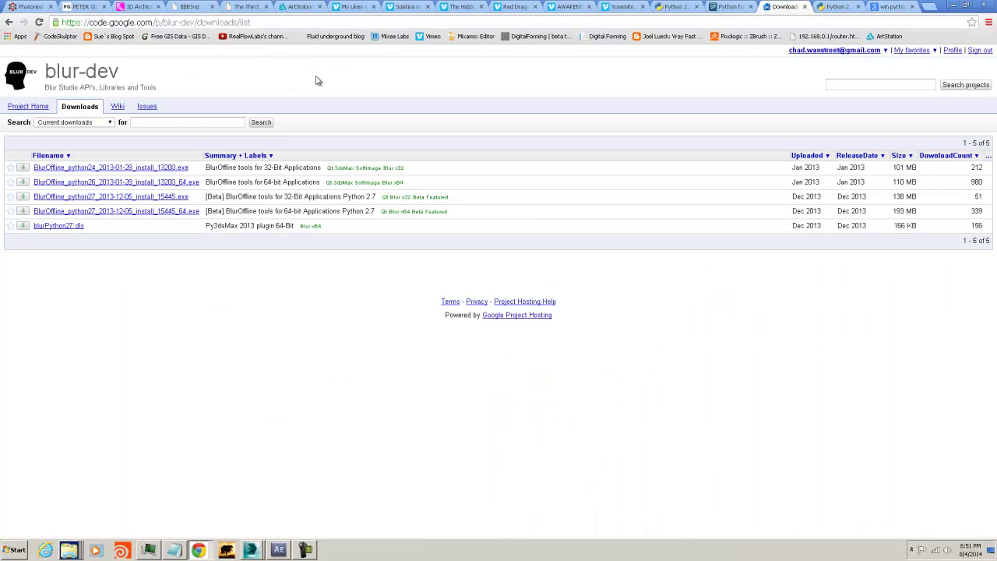
{"action": "left_click", "coordinate": [837, 6]}
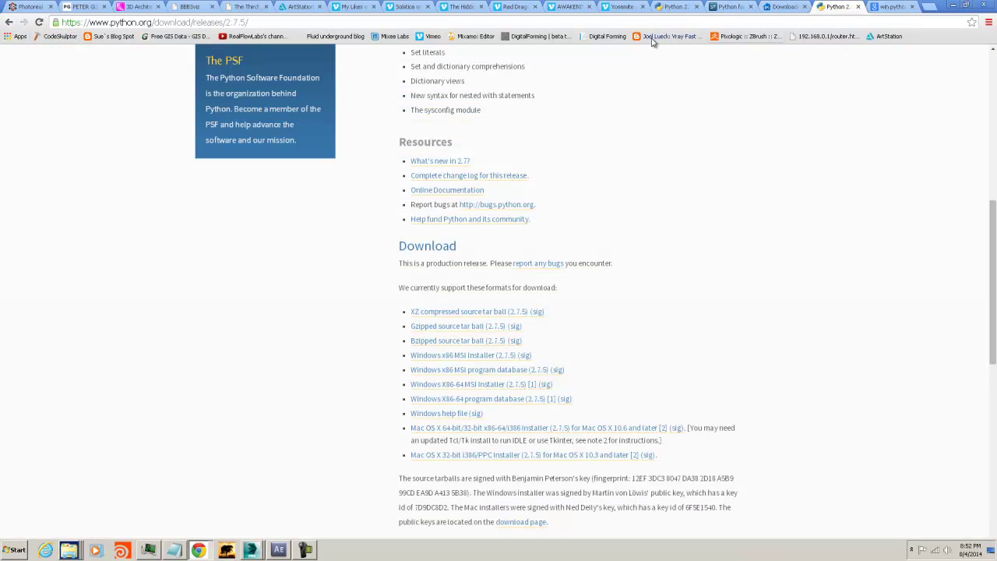
{"action": "left_click", "coordinate": [735, 8]}
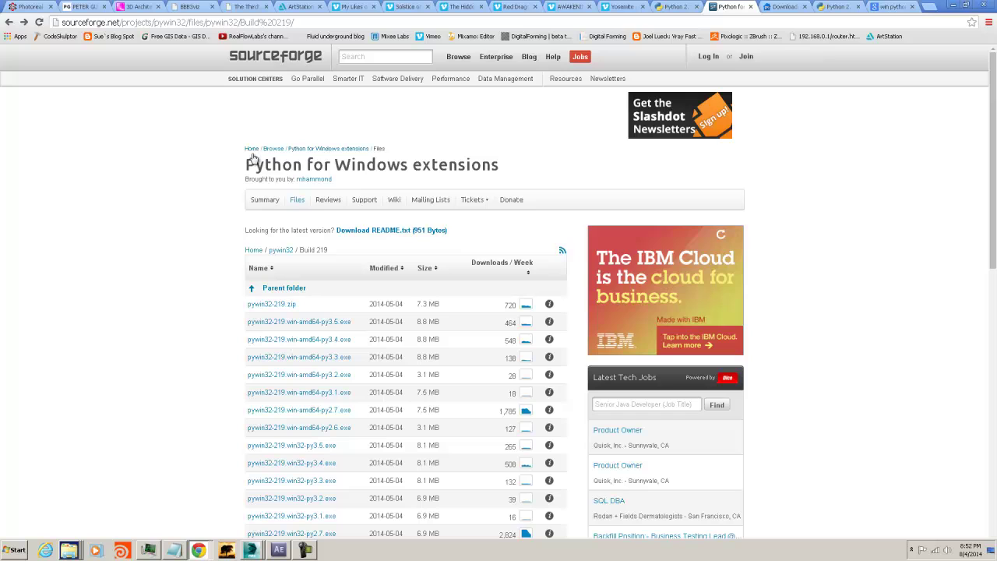
{"action": "left_click", "coordinate": [888, 7]}
{"action": "left_click", "coordinate": [156, 63]}
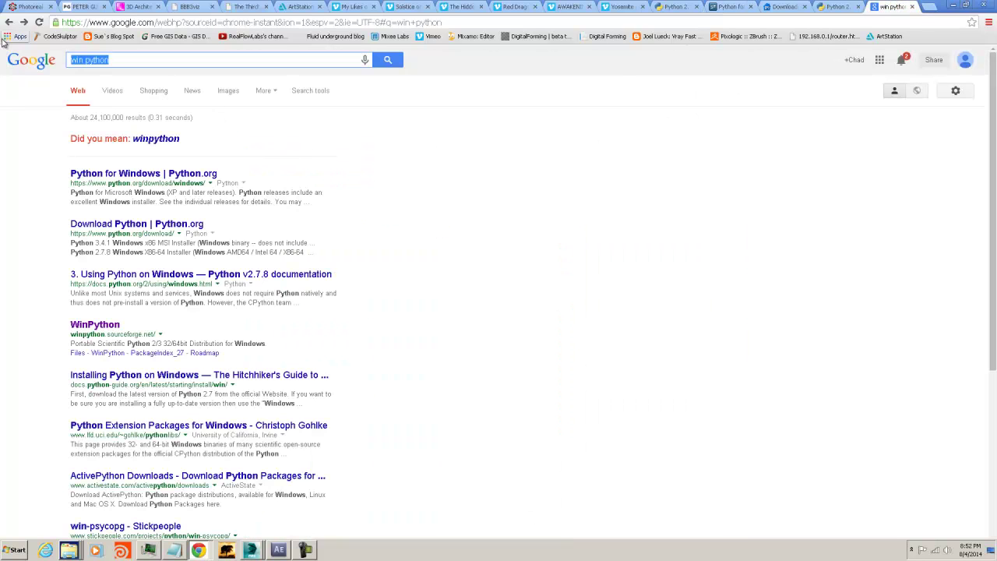
{"action": "type", "text": "pywin"}
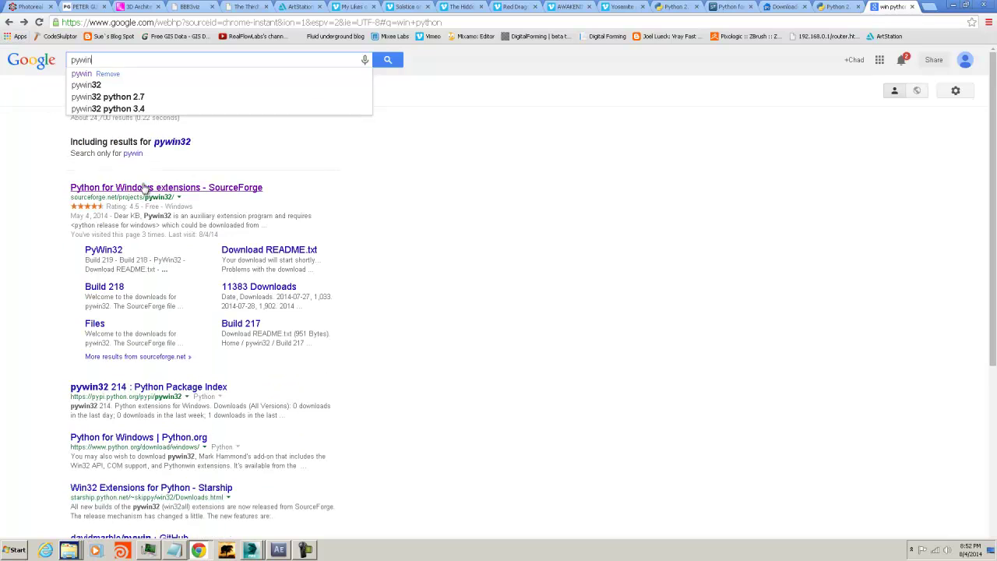
{"action": "left_click", "coordinate": [106, 191]}
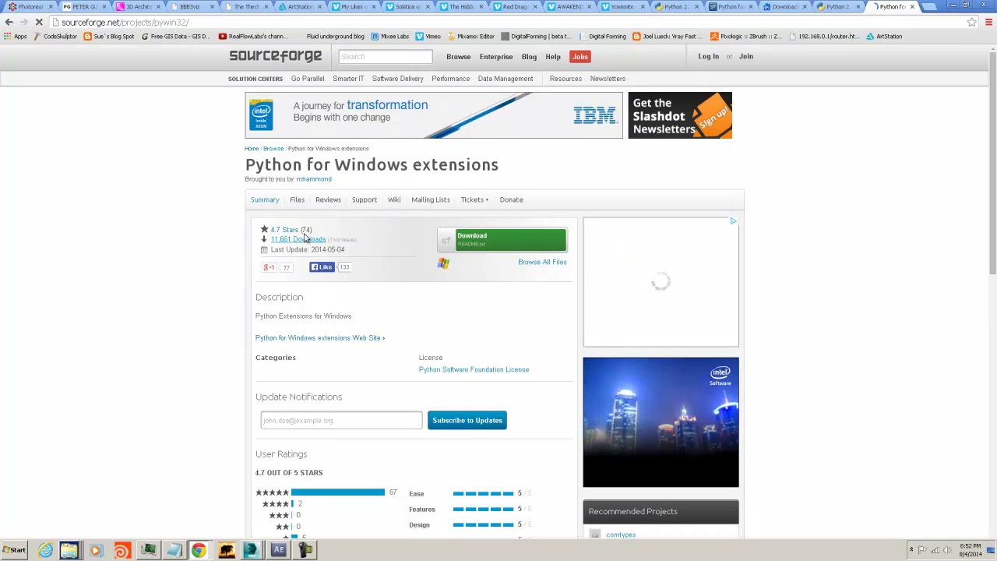
Review the pywin32 download statistics, then return to the project summary
{"action": "left_click", "coordinate": [295, 239]}
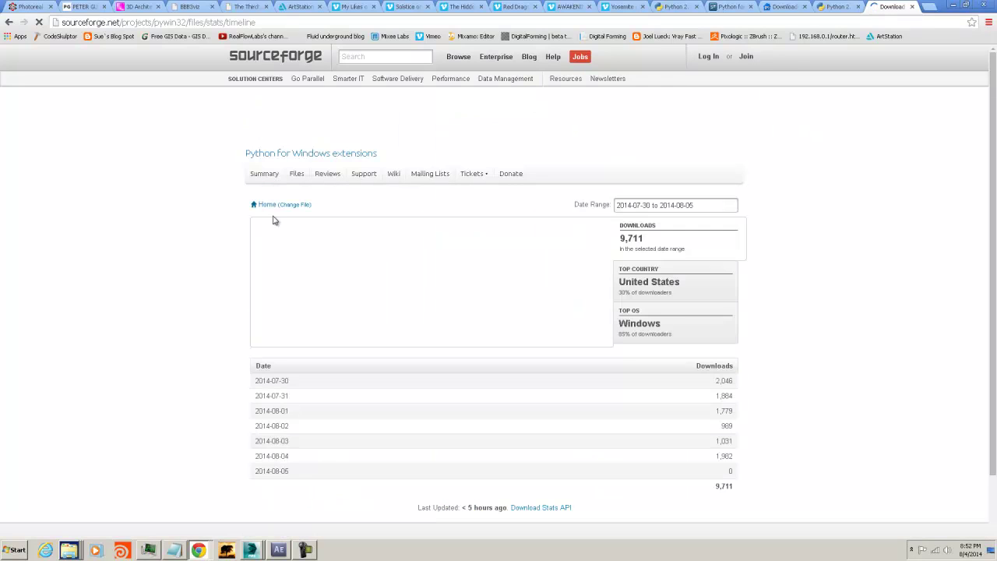
{"action": "scroll", "coordinate": [304, 377], "scroll_direction": "down", "scroll_amount": 3}
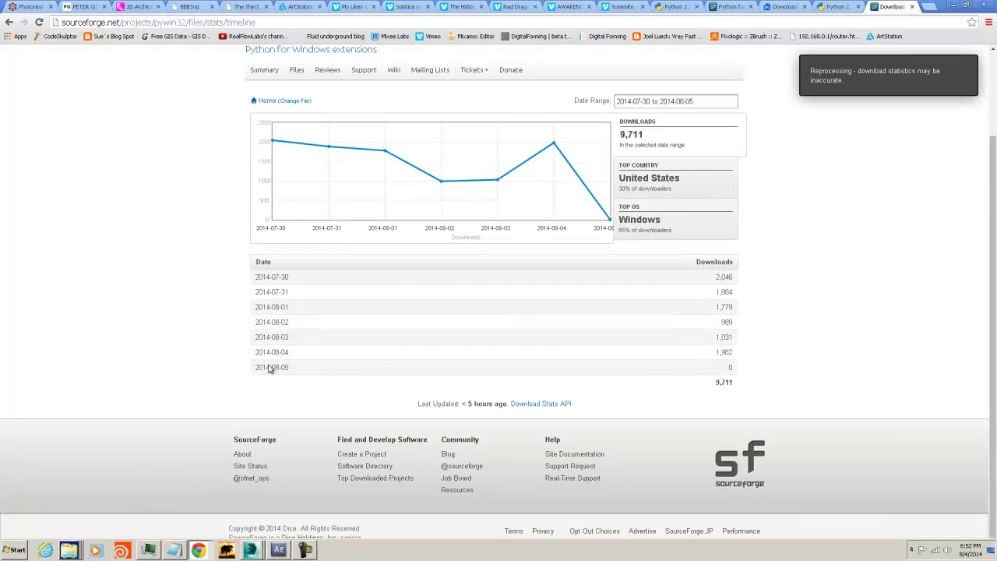
{"action": "scroll", "coordinate": [538, 241], "scroll_direction": "up", "scroll_amount": 3}
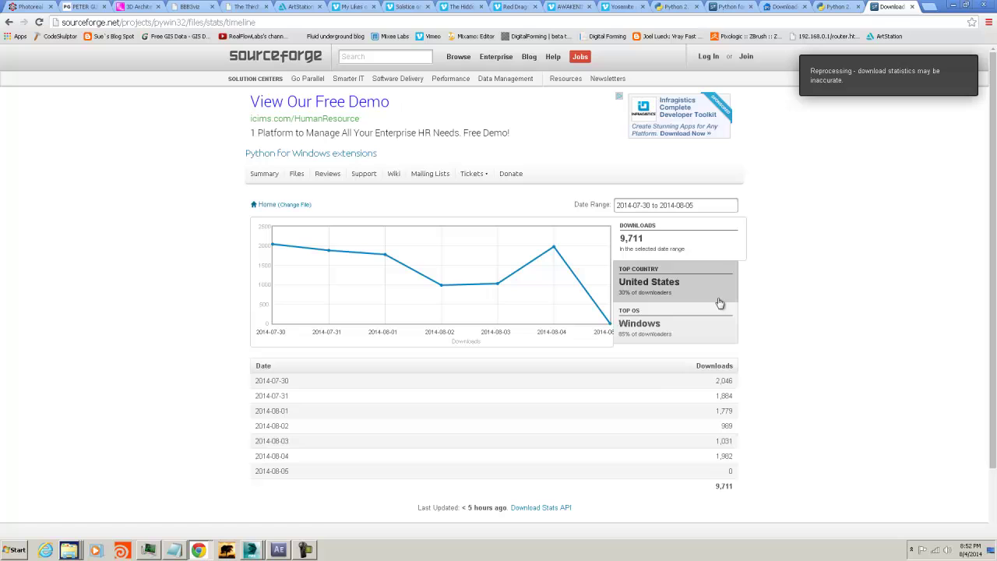
{"action": "scroll", "coordinate": [655, 387], "scroll_direction": "down", "scroll_amount": 3}
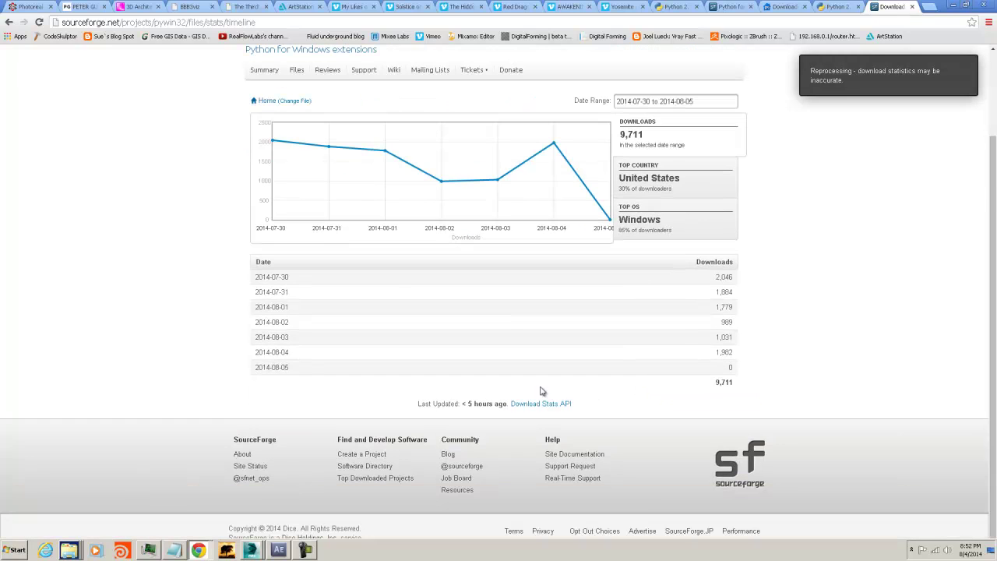
{"action": "scroll", "coordinate": [544, 392], "scroll_direction": "up", "scroll_amount": 3}
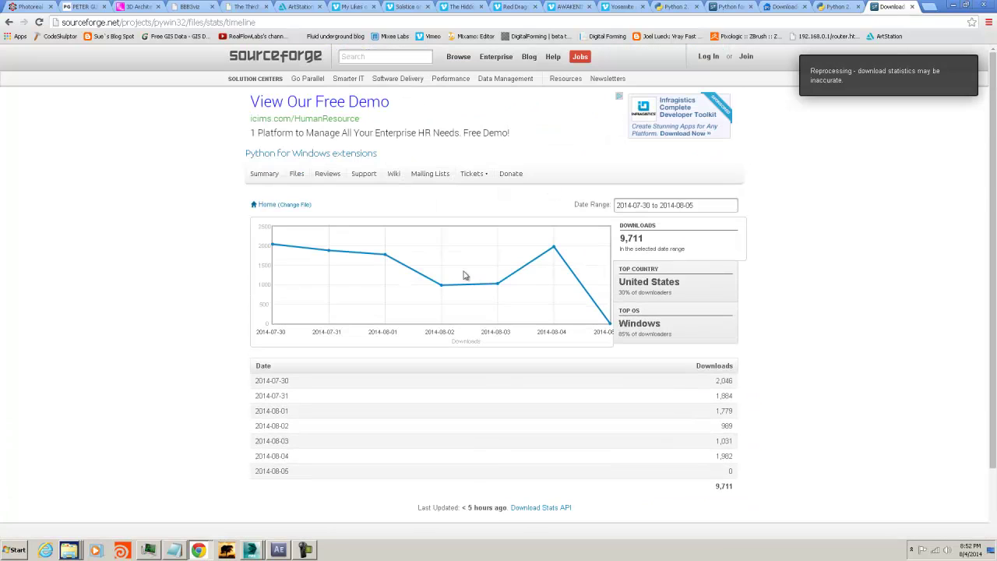
{"action": "left_click", "coordinate": [296, 155]}
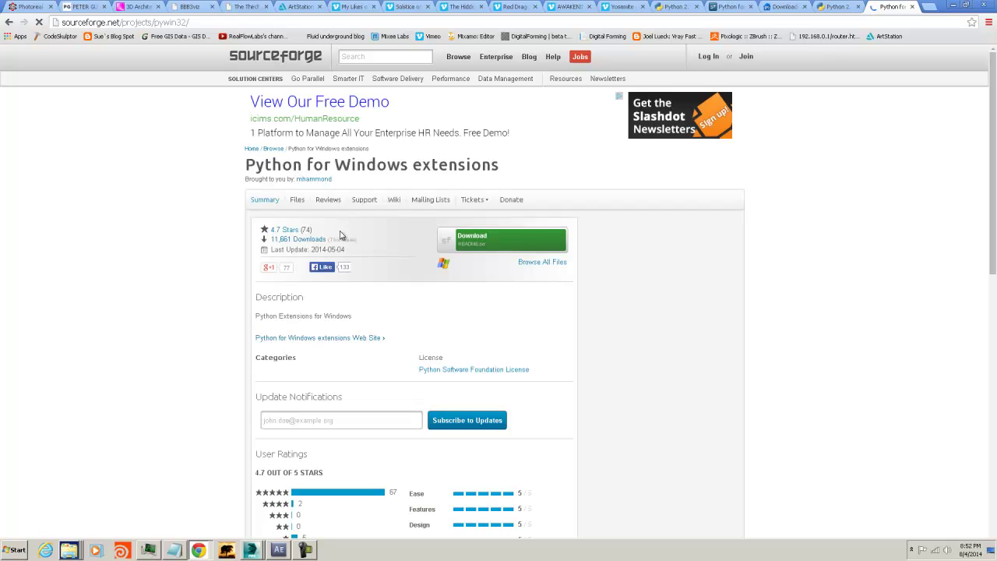
{"action": "scroll", "coordinate": [504, 311], "scroll_direction": "down", "scroll_amount": 2}
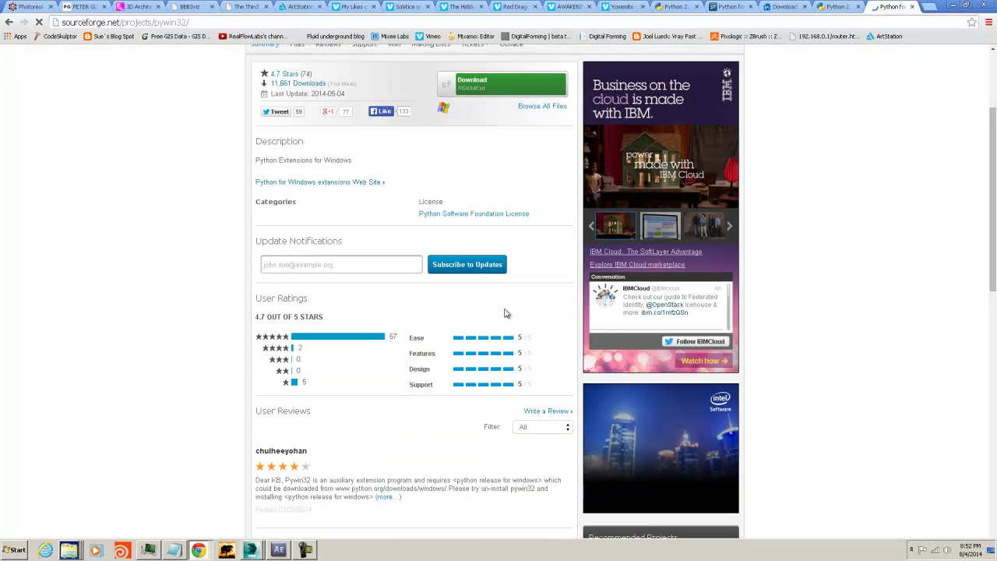
{"action": "scroll", "coordinate": [504, 311], "scroll_direction": "up", "scroll_amount": 2}
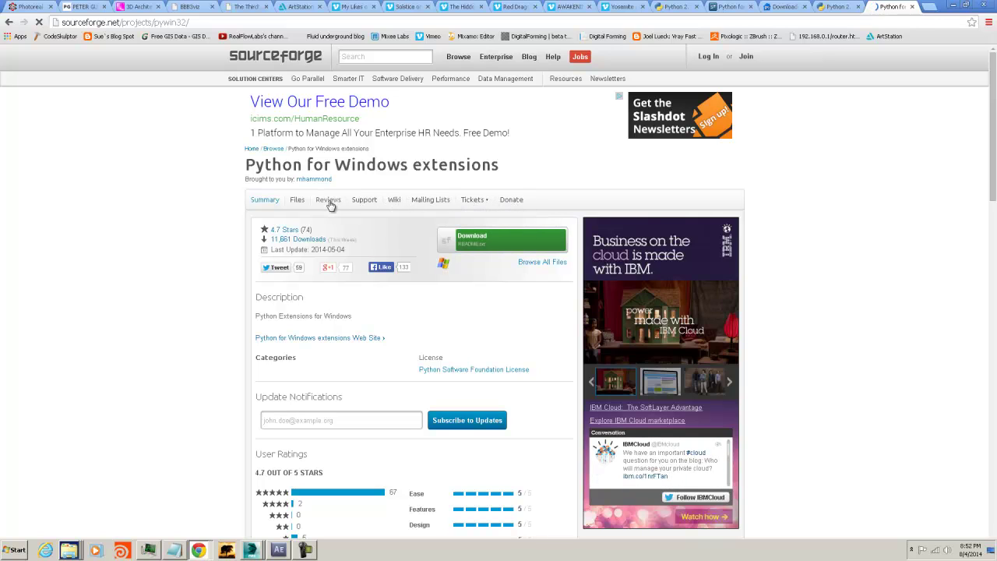
Browse the pywin32 Files and folder listings, then close the download statistics tab
{"action": "left_click", "coordinate": [298, 201]}
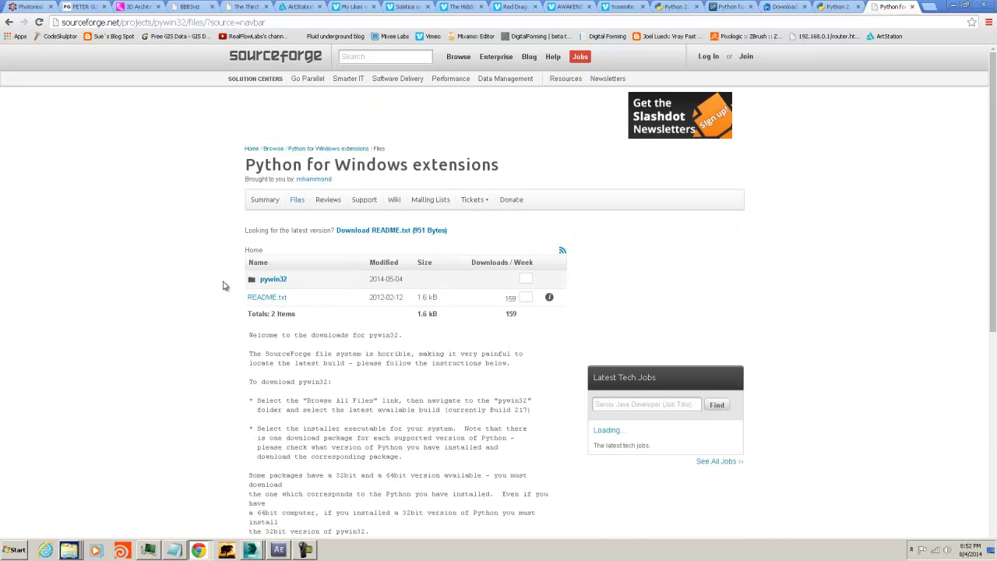
{"action": "left_click", "coordinate": [271, 292]}
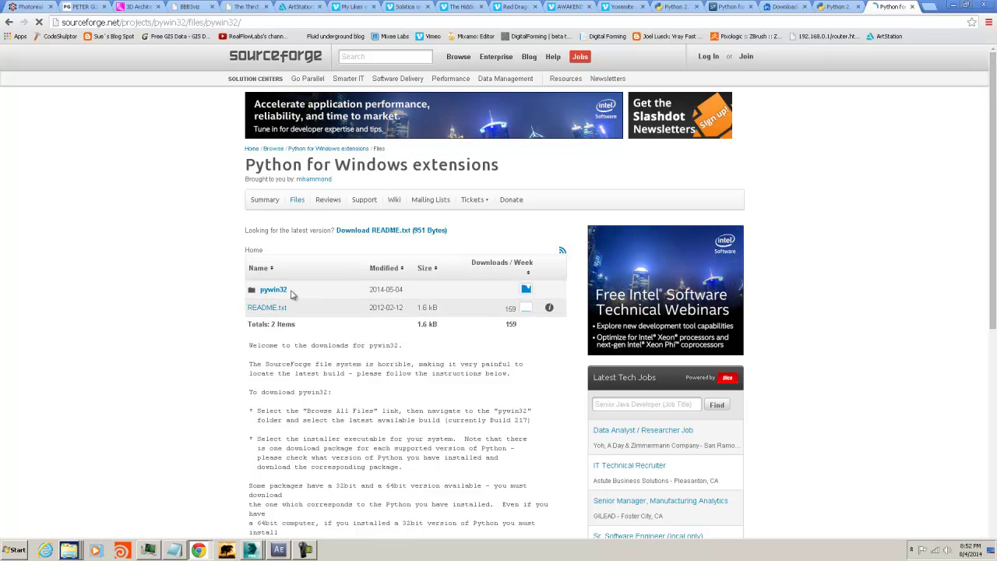
{"action": "left_click", "coordinate": [8, 22]}
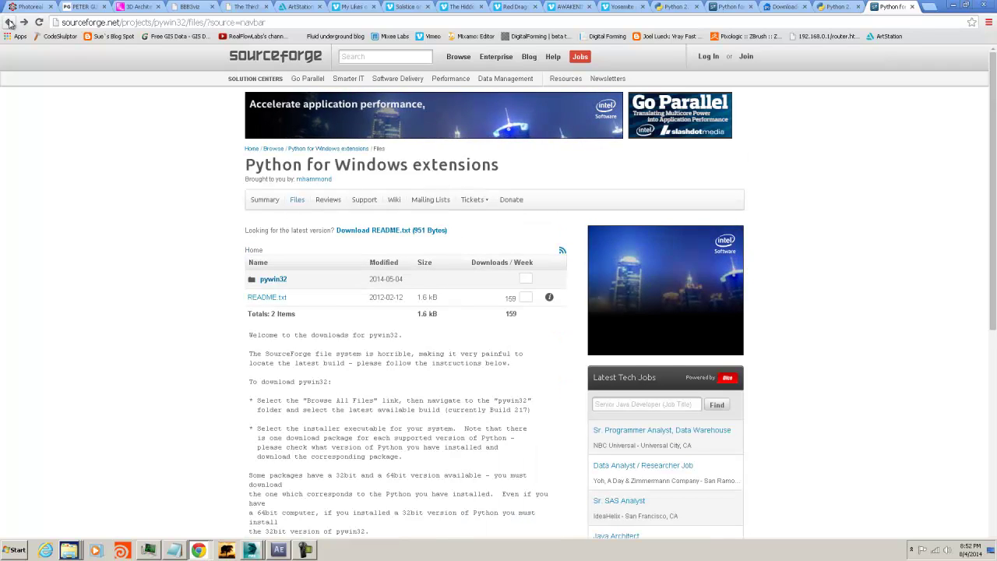
{"action": "left_click", "coordinate": [8, 22]}
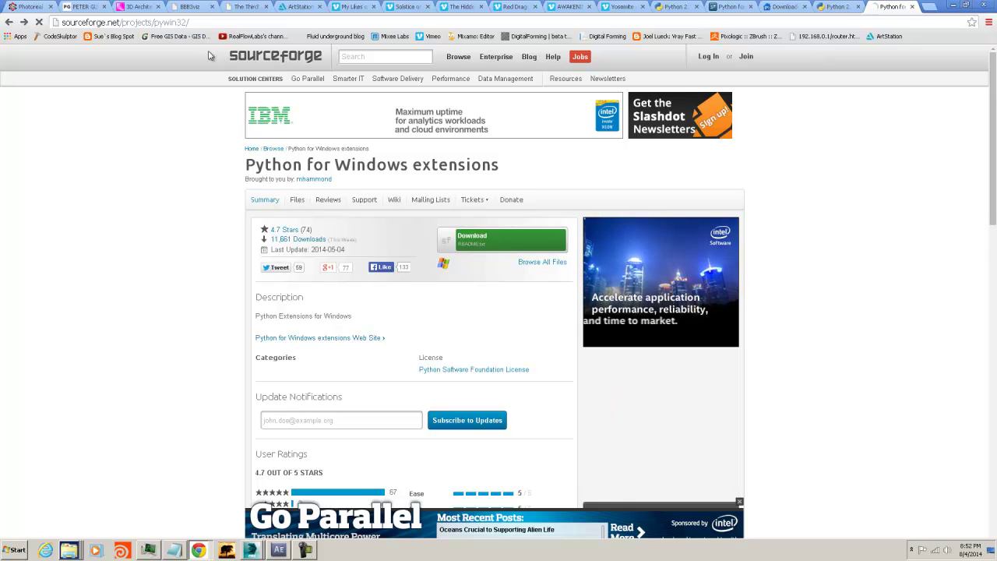
{"action": "left_click", "coordinate": [8, 22]}
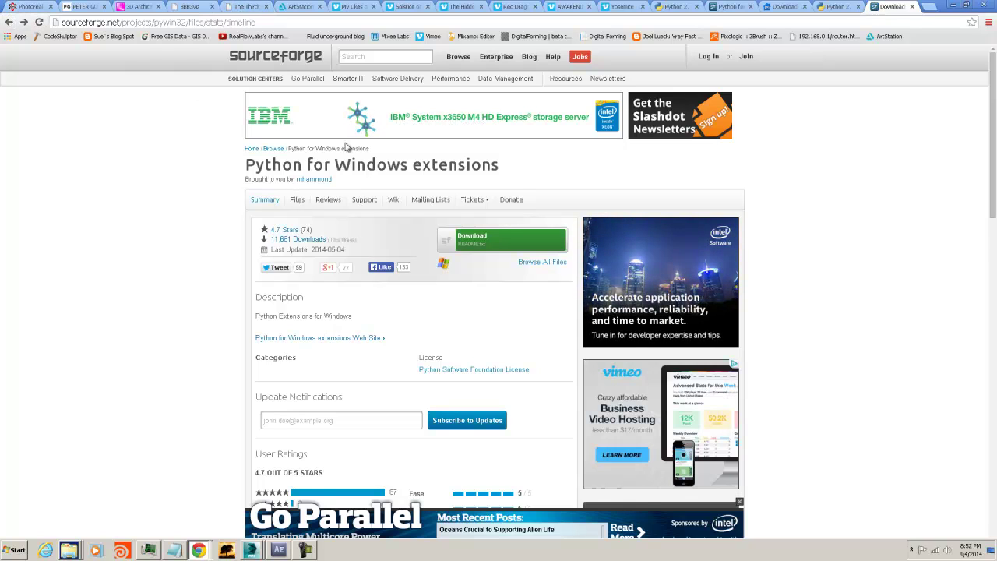
{"action": "left_click", "coordinate": [912, 6]}
Run a Google search for 'pywin' in a fresh tab
{"action": "left_click", "coordinate": [927, 6]}
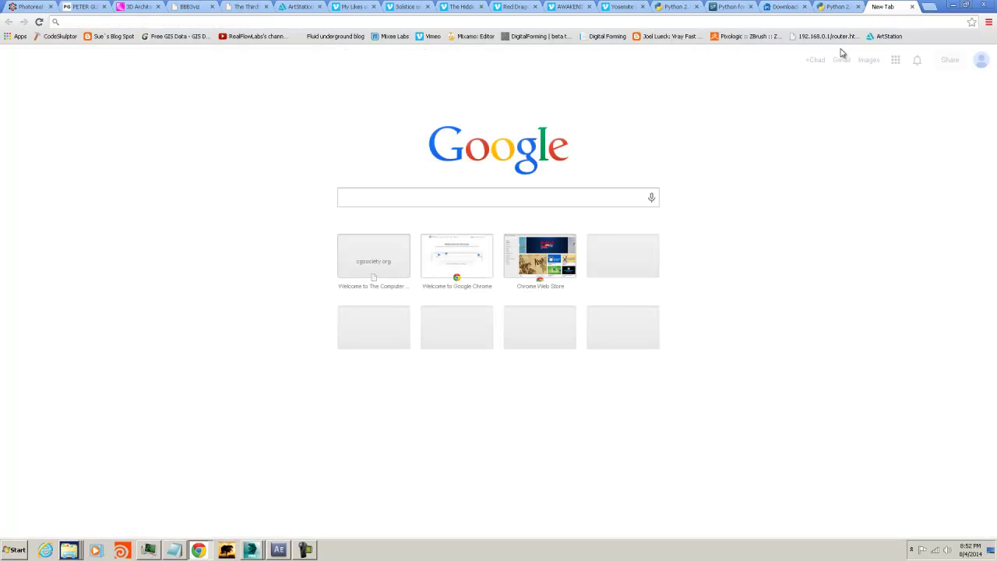
{"action": "type", "text": "pywin"}
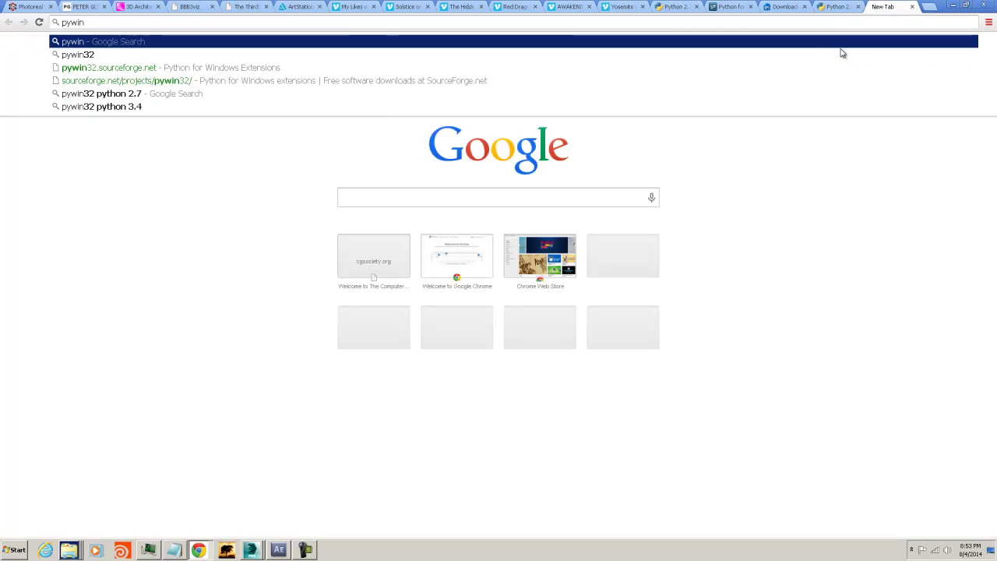
{"action": "key", "text": "Return"}
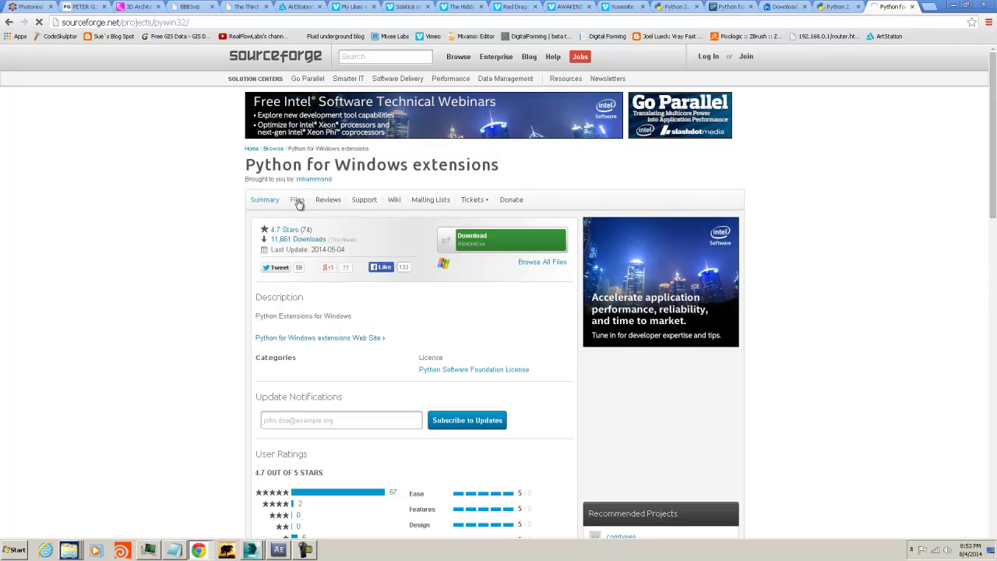
Open pywin32's Files listing, scroll the pywin32 builds folder and open Build 219
{"action": "left_click", "coordinate": [296, 200]}
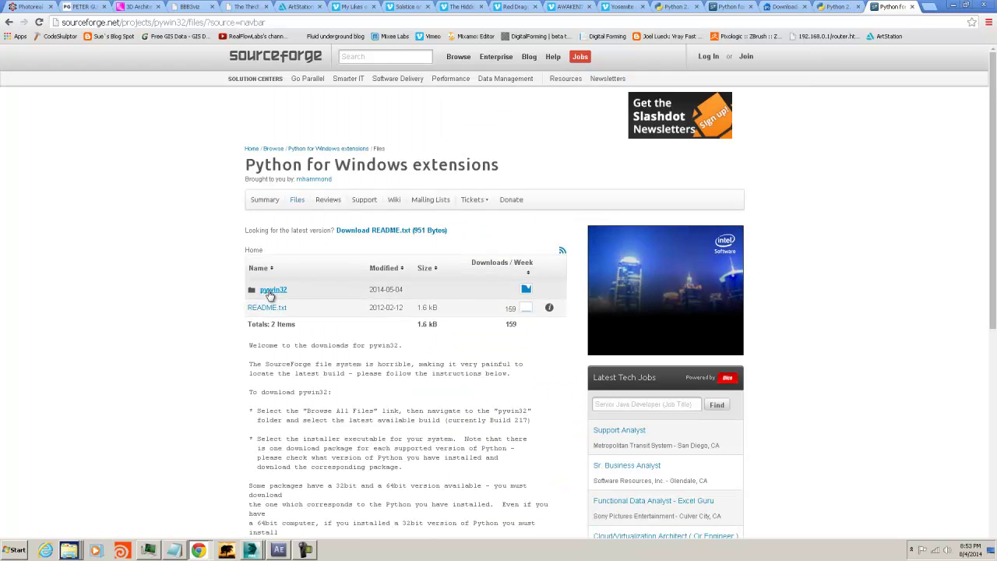
{"action": "left_click", "coordinate": [266, 293]}
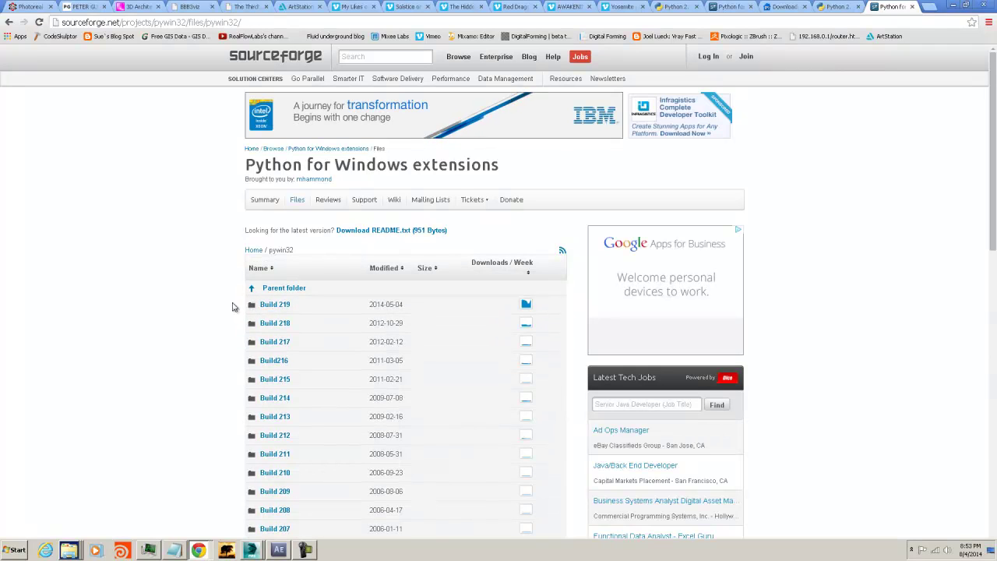
{"action": "scroll", "coordinate": [231, 303], "scroll_direction": "down", "scroll_amount": 2}
{"action": "scroll", "coordinate": [232, 303], "scroll_direction": "down", "scroll_amount": 3}
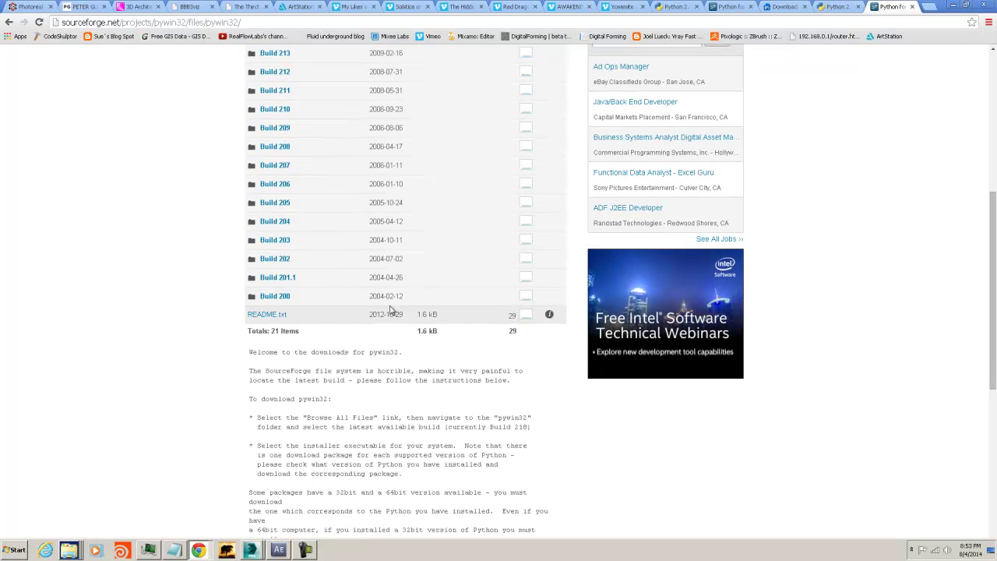
{"action": "scroll", "coordinate": [288, 295], "scroll_direction": "up", "scroll_amount": 5}
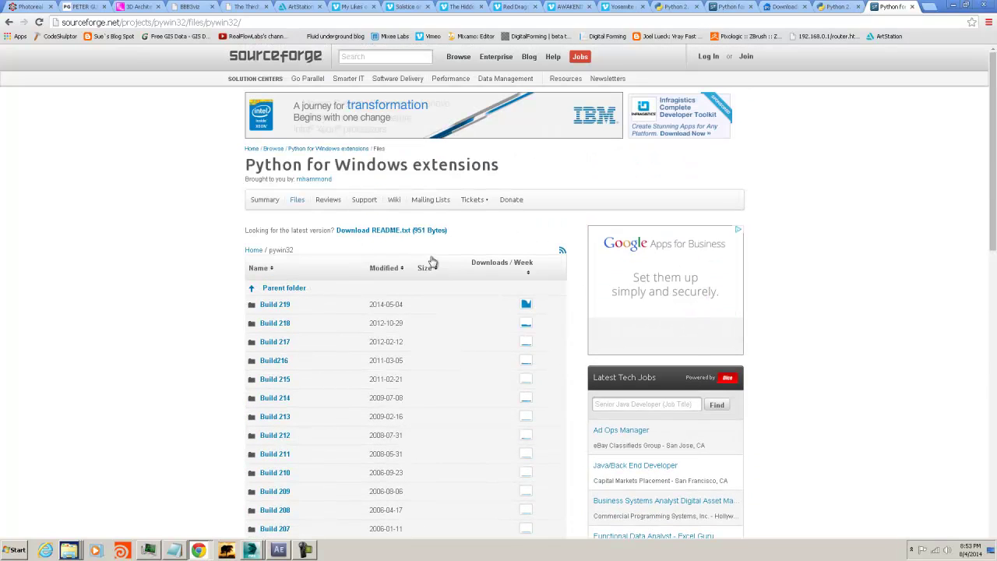
{"action": "left_click", "coordinate": [272, 304]}
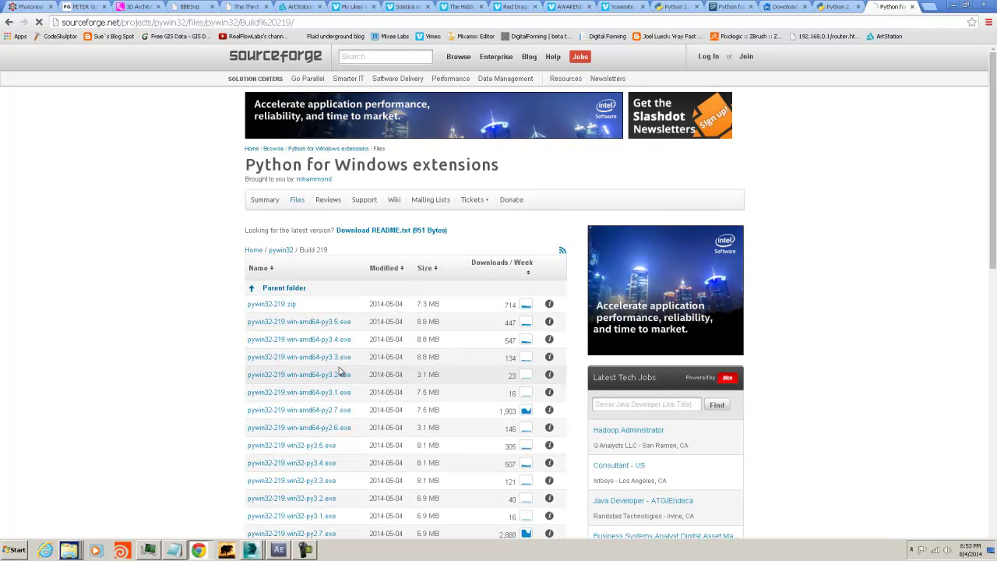
Scroll through the pywin32 Build 219 file list to review the available installers
{"action": "scroll", "coordinate": [345, 412], "scroll_direction": "down", "scroll_amount": 2}
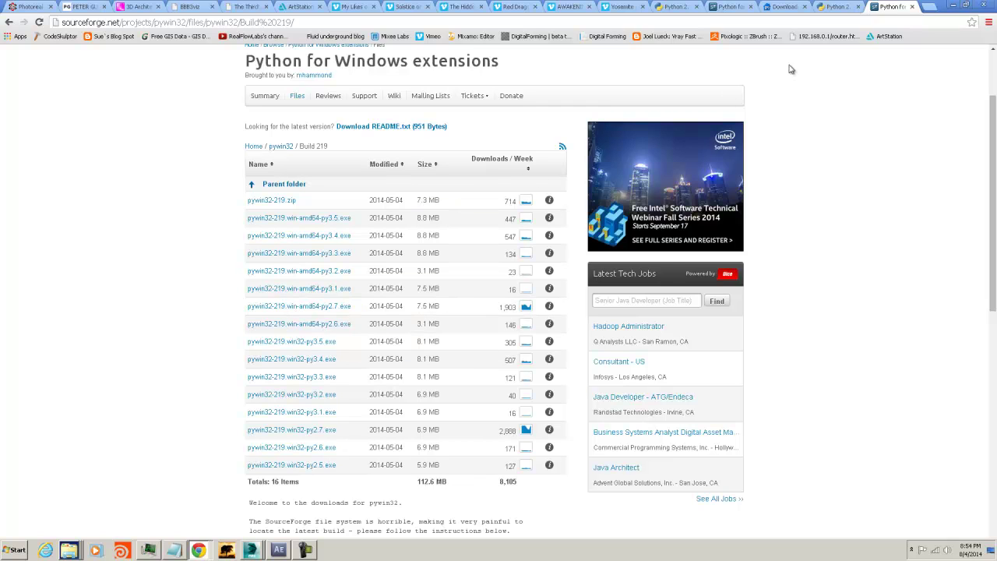
Minimize the SourceForge browser to return to 3ds Max, then close the Treegrunt window
{"action": "left_click", "coordinate": [952, 6]}
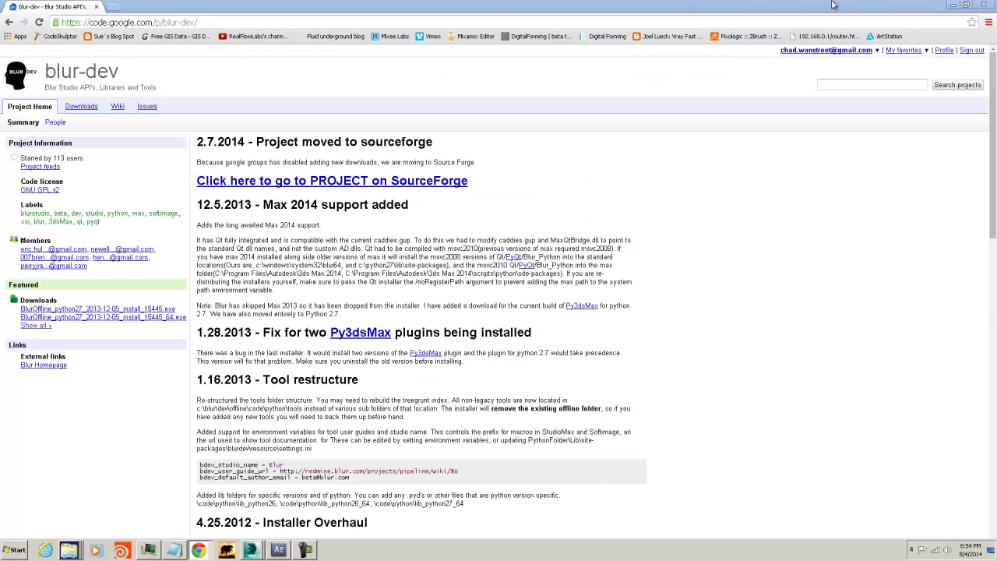
{"action": "left_click", "coordinate": [951, 5]}
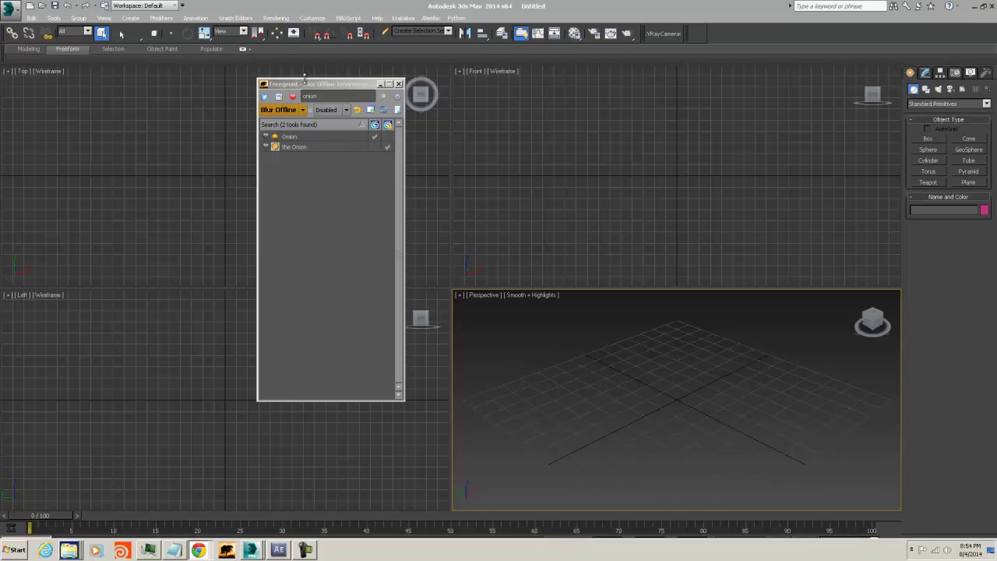
{"action": "left_click_drag", "start_coordinate": [309, 83], "coordinate": [474, 88]}
{"action": "left_click", "coordinate": [564, 89]}
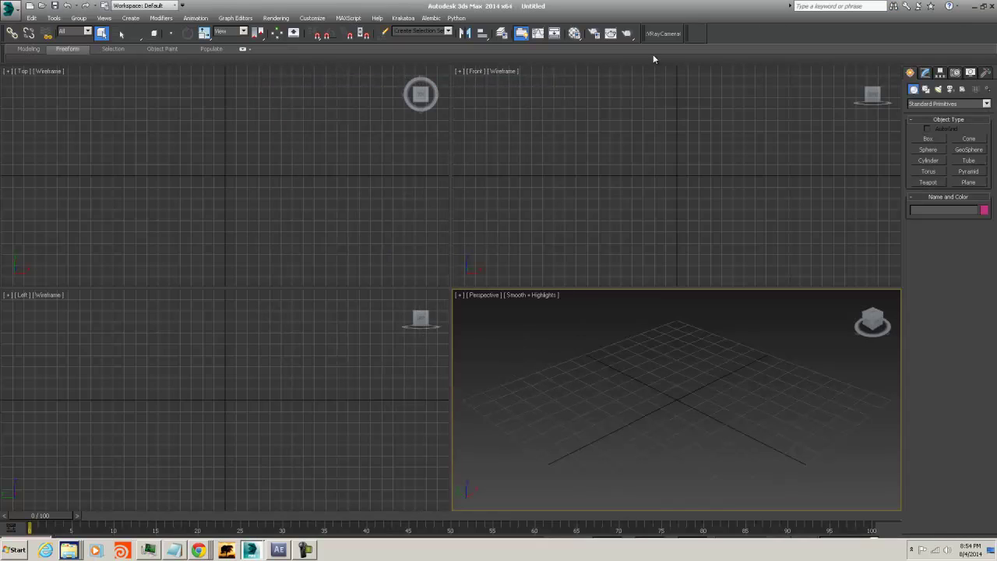
Reopen Treegrunt from the Python menu and move its window to the left
{"action": "left_click", "coordinate": [452, 20]}
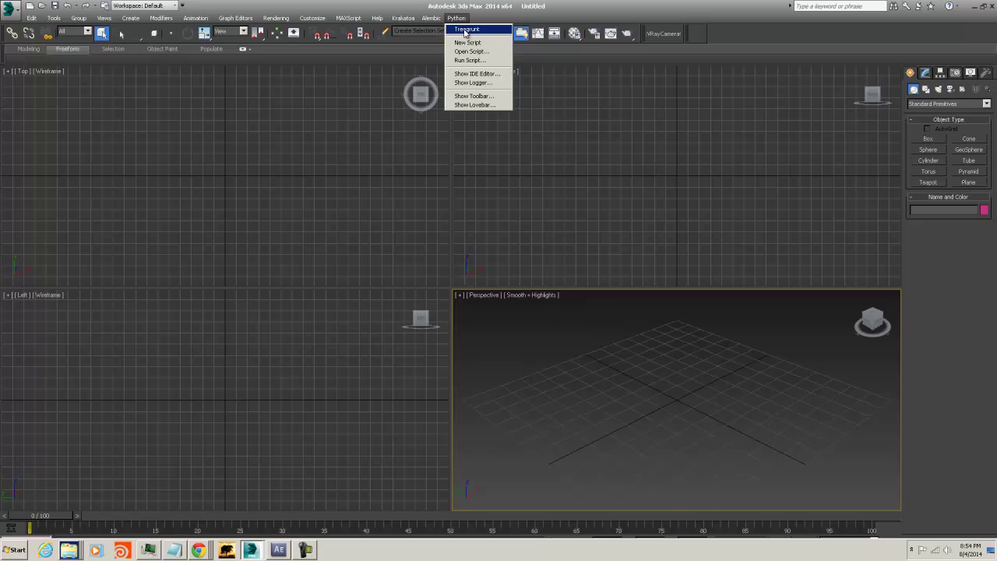
{"action": "left_click", "coordinate": [464, 29]}
{"action": "left_click_drag", "start_coordinate": [468, 91], "coordinate": [256, 102]}
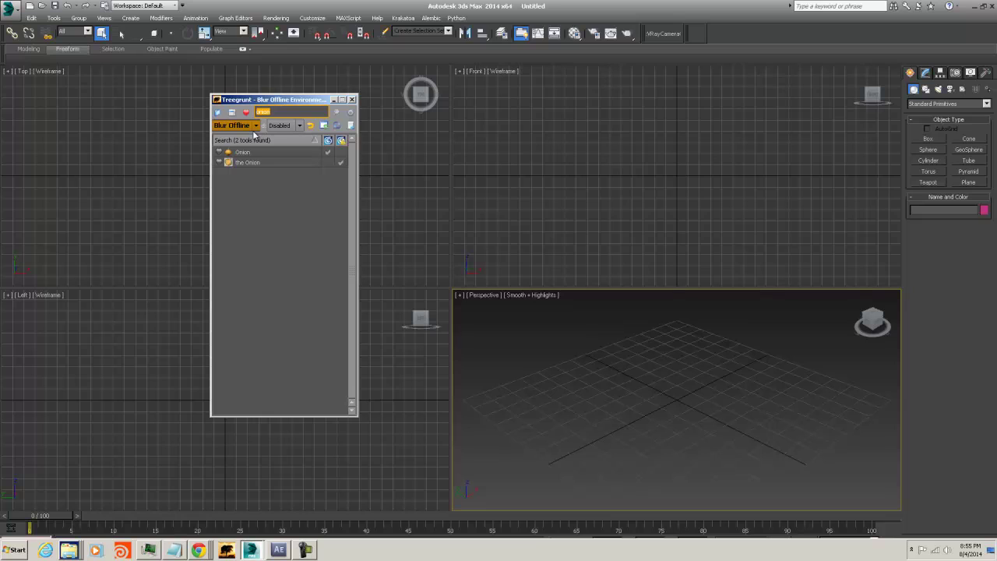
{"action": "left_click_drag", "start_coordinate": [291, 99], "coordinate": [333, 97]}
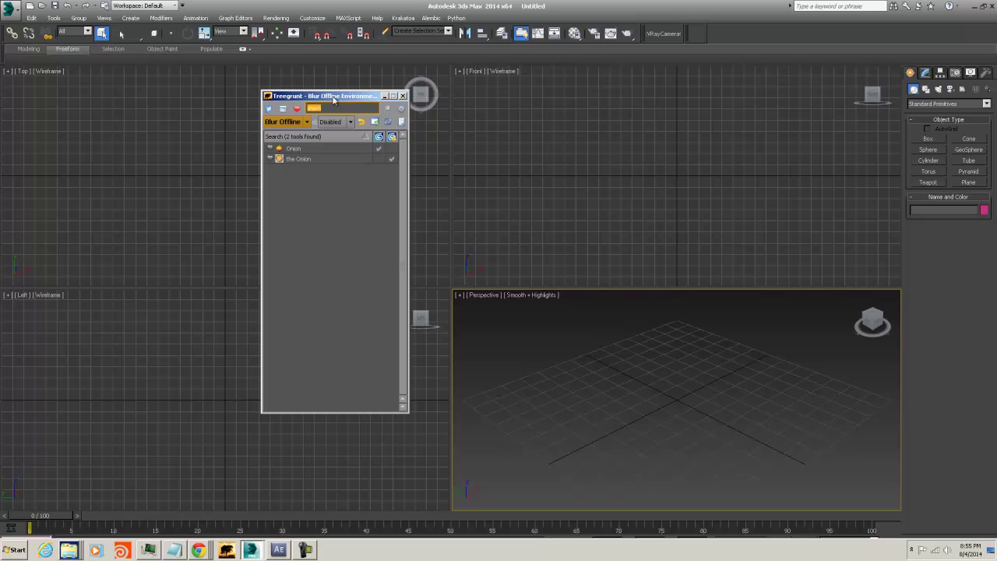
{"action": "left_click_drag", "start_coordinate": [333, 99], "coordinate": [331, 111]}
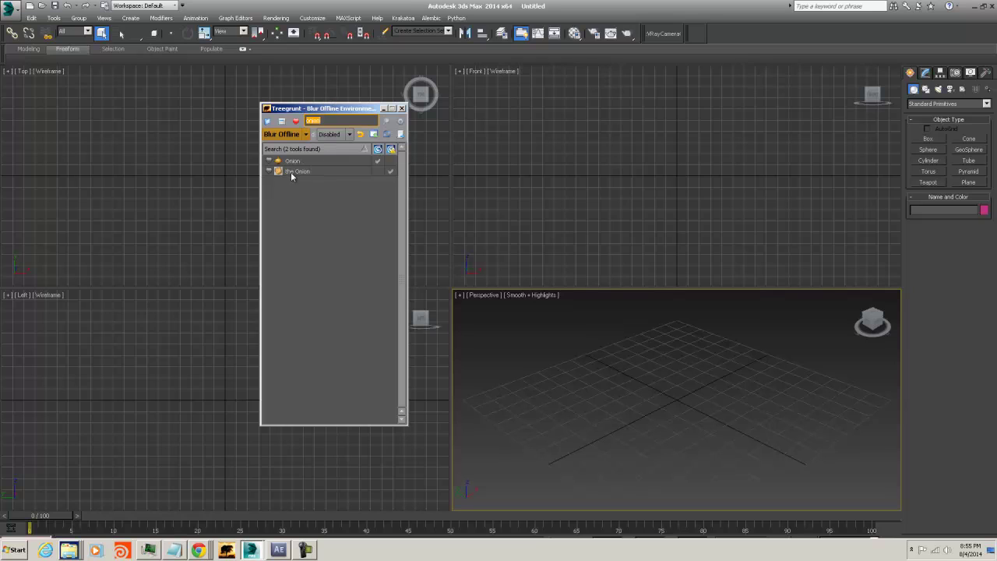
{"action": "left_click", "coordinate": [292, 162]}
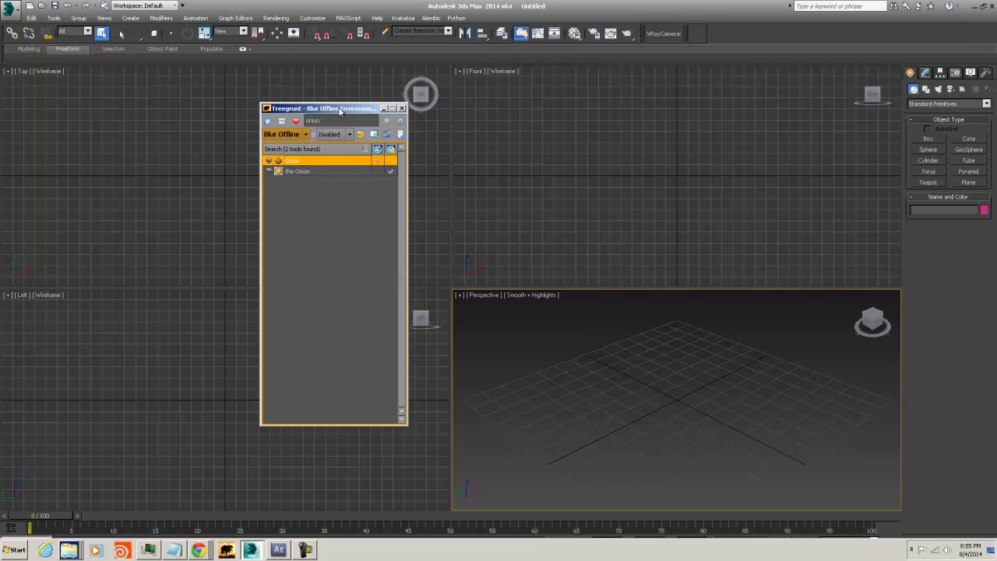
{"action": "left_click_drag", "start_coordinate": [340, 111], "coordinate": [327, 110]}
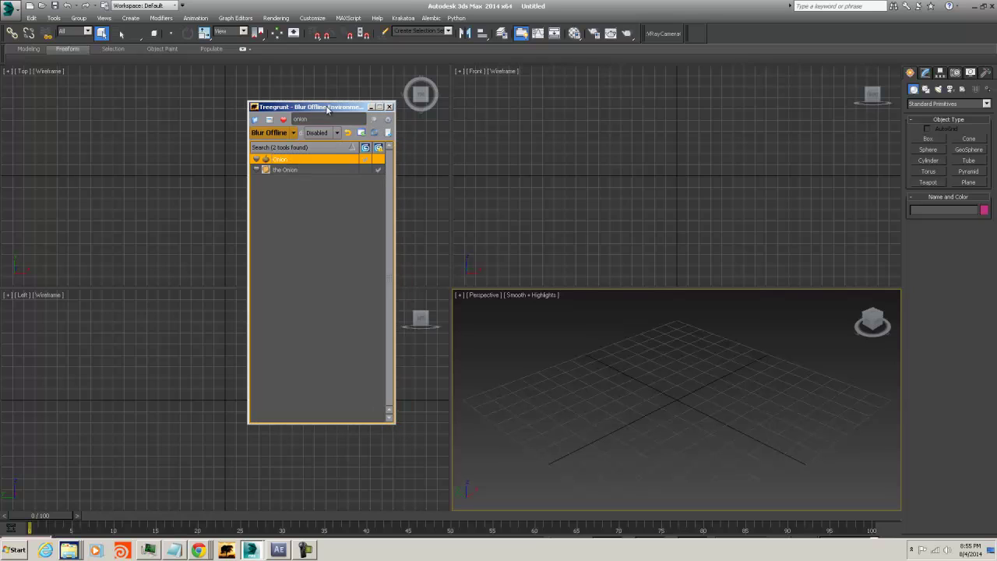
Launch 'the Onion' from Treegrunt and position theOnion layer manager window
{"action": "left_click", "coordinate": [285, 173]}
{"action": "double_click", "coordinate": [276, 171]}
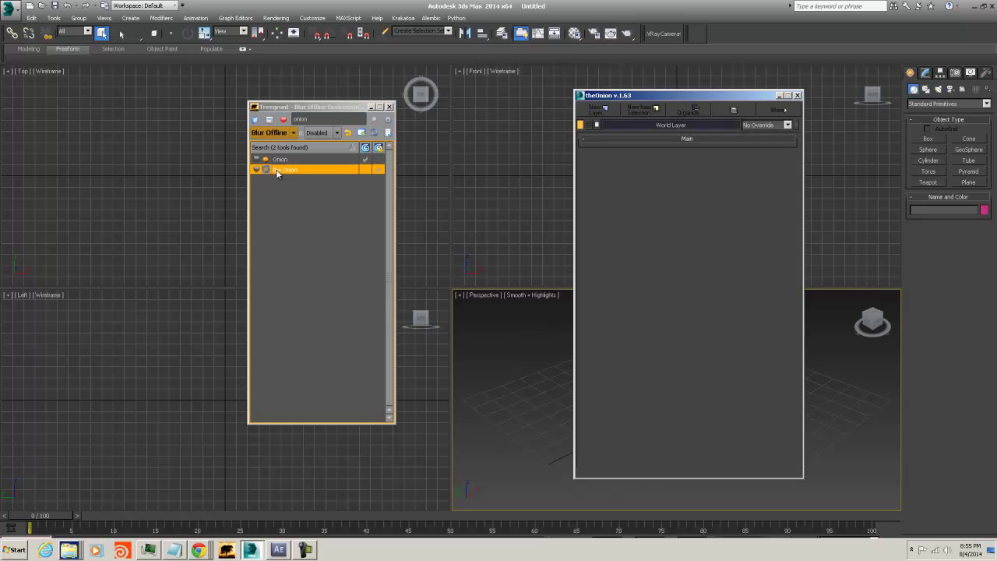
{"action": "left_click_drag", "start_coordinate": [653, 95], "coordinate": [672, 80]}
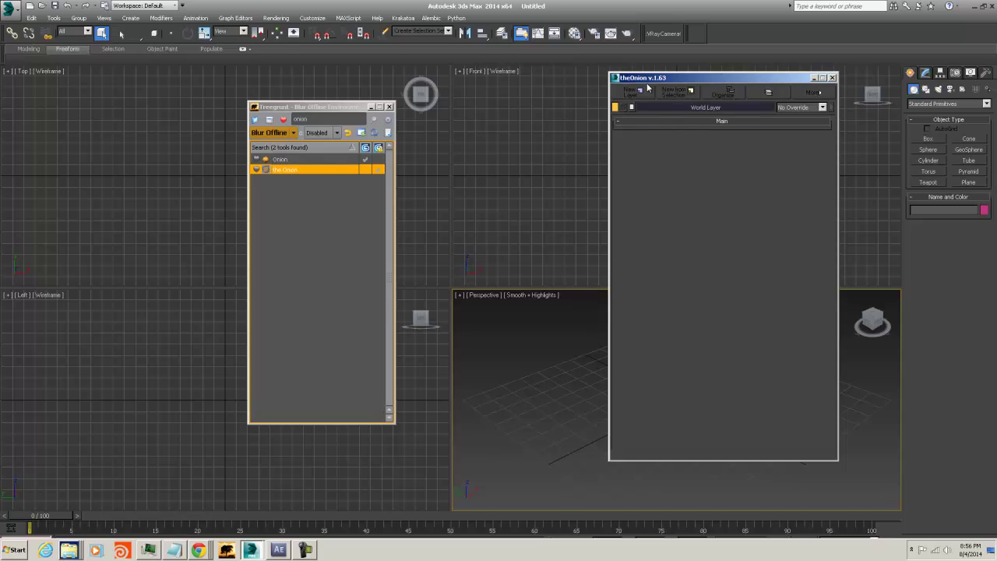
{"action": "left_click_drag", "start_coordinate": [662, 77], "coordinate": [442, 89]}
Open and close the standard Manage Layers dialog, then reposition theOnion window
{"action": "left_click", "coordinate": [501, 33]}
{"action": "left_click_drag", "start_coordinate": [372, 174], "coordinate": [436, 173]}
{"action": "mouse_move", "coordinate": [520, 91]}
{"action": "left_mouse_down"}
{"action": "mouse_move", "coordinate": [496, 104]}
{"action": "mouse_move", "coordinate": [529, 105]}
{"action": "left_mouse_up"}
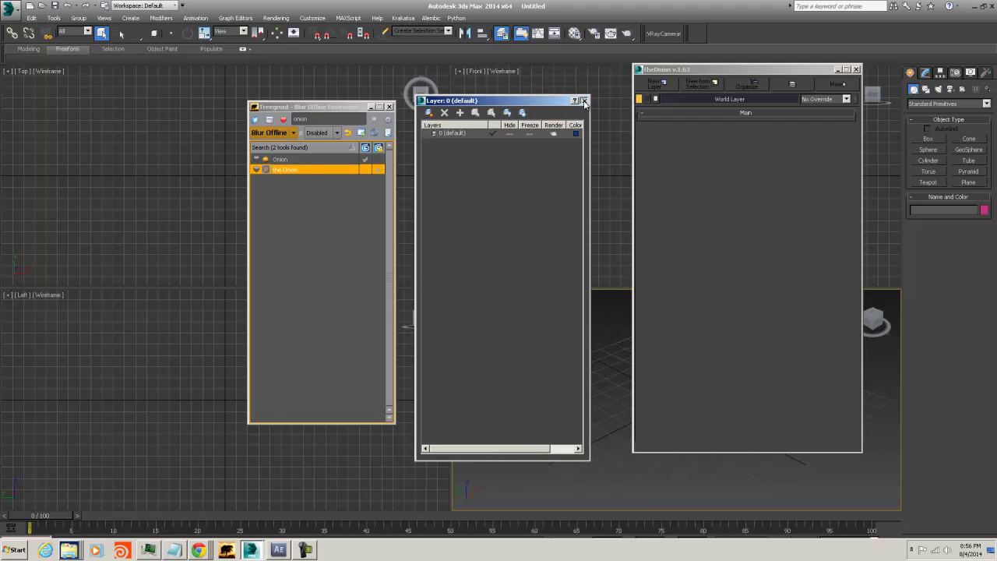
{"action": "left_click", "coordinate": [584, 101]}
{"action": "left_click_drag", "start_coordinate": [665, 70], "coordinate": [641, 92]}
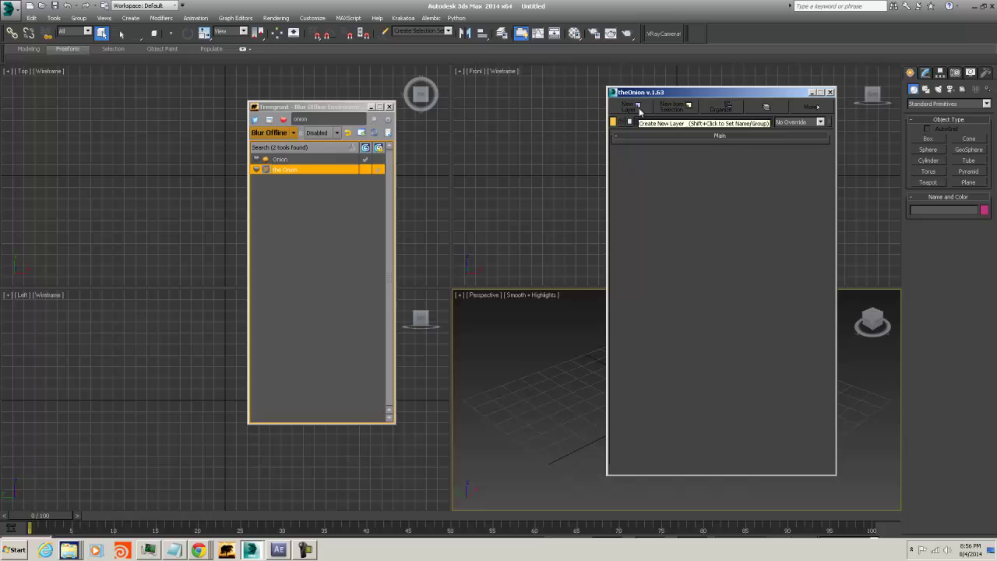
{"action": "left_click", "coordinate": [639, 111]}
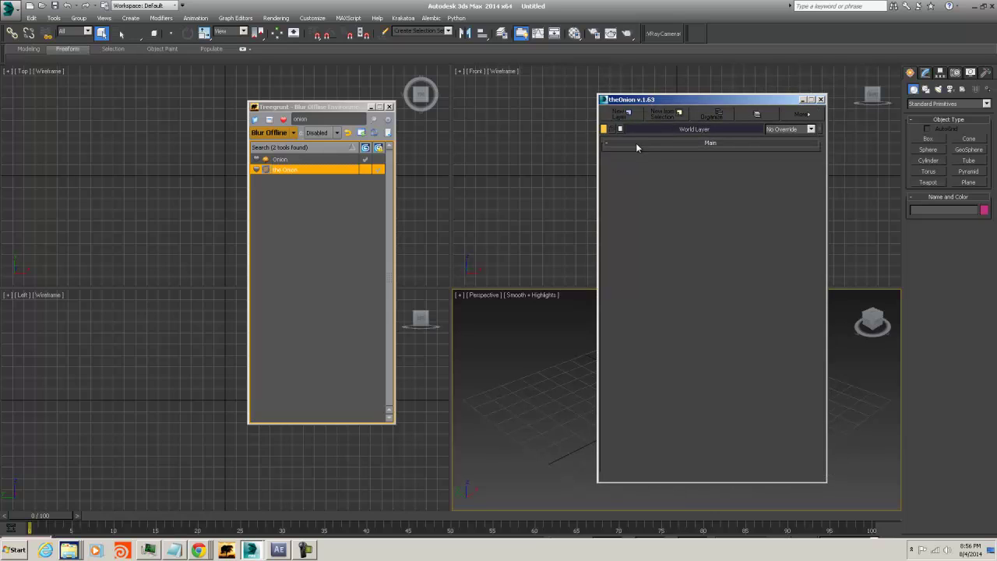
{"action": "left_click_drag", "start_coordinate": [656, 100], "coordinate": [632, 95]}
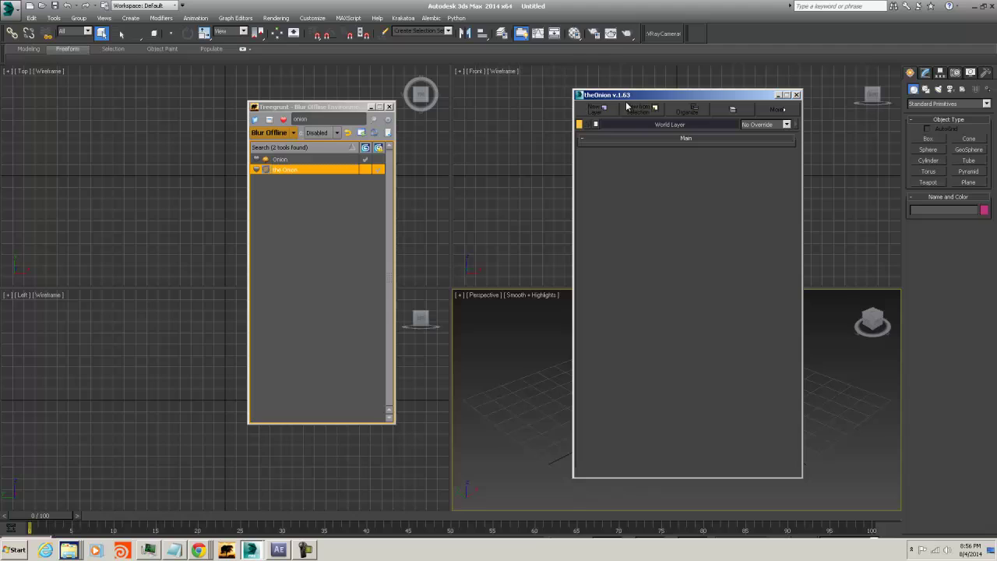
Switch to the Week1_MassingModel scene and orbit the view around the model
{"action": "left_click", "coordinate": [261, 555]}
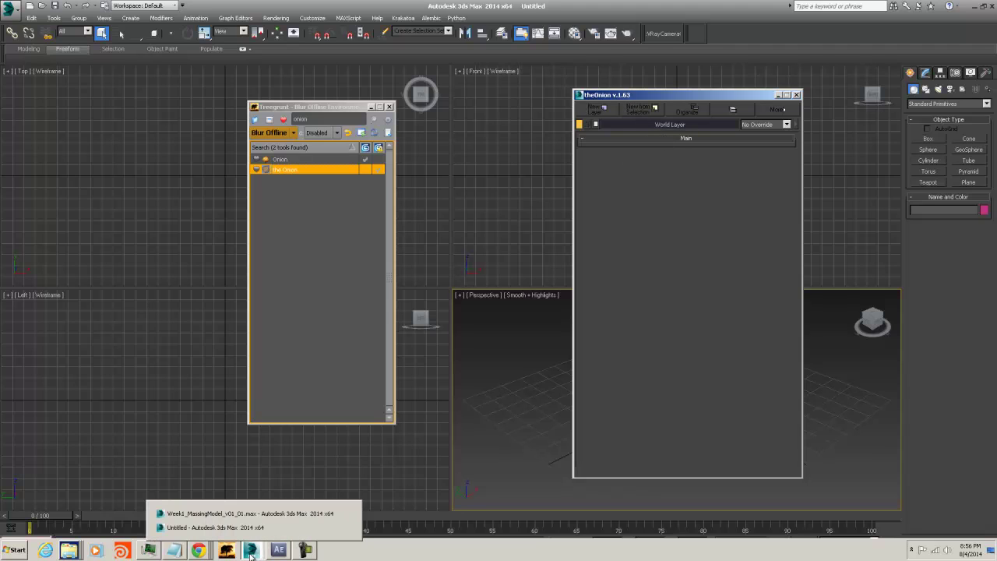
{"action": "left_click", "coordinate": [253, 513]}
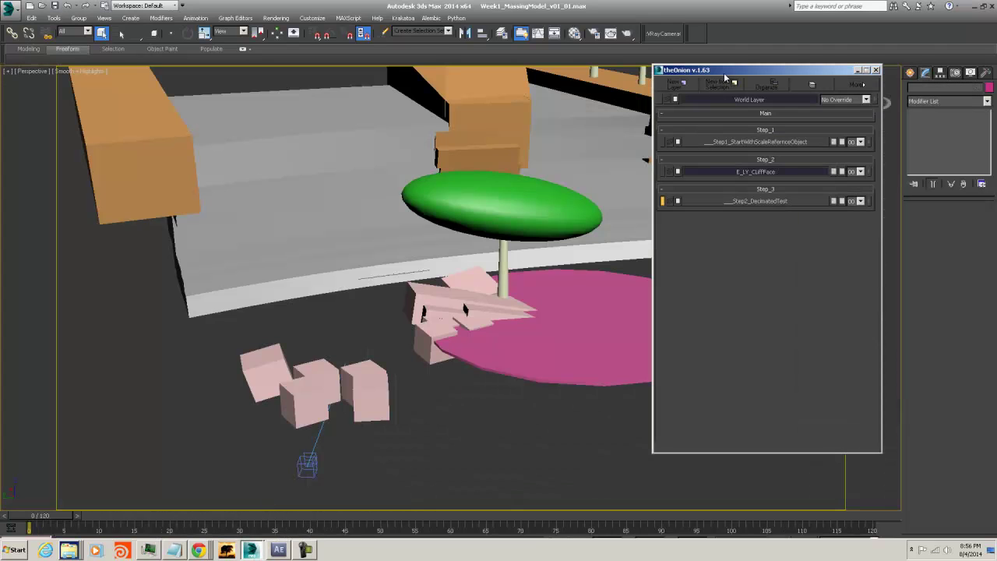
{"action": "left_click_drag", "start_coordinate": [723, 71], "coordinate": [644, 48]}
{"action": "middle_click_drag", "start_coordinate": [459, 195], "coordinate": [481, 309], "text": "alt"}
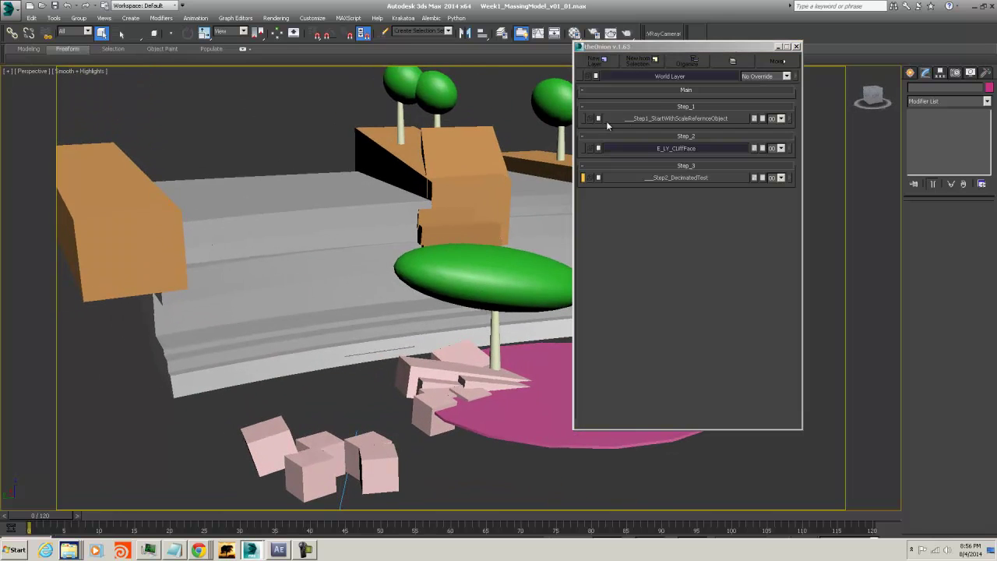
Collapse and re-expand theOnion's Step_1, Step_2 and Step_3 layer groups
{"action": "left_click", "coordinate": [650, 106]}
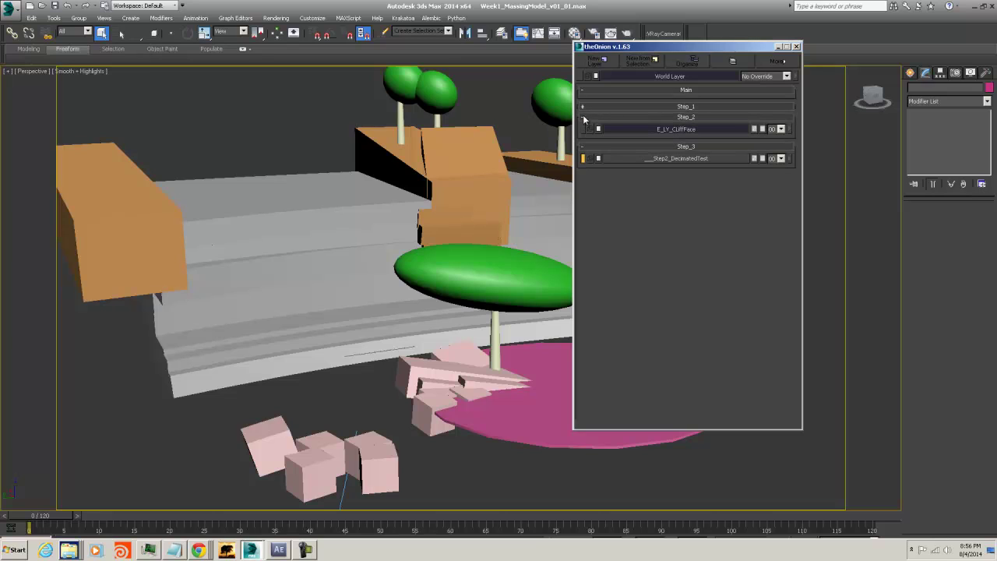
{"action": "left_click", "coordinate": [584, 117]}
{"action": "left_click", "coordinate": [583, 127]}
{"action": "left_click", "coordinate": [627, 107]}
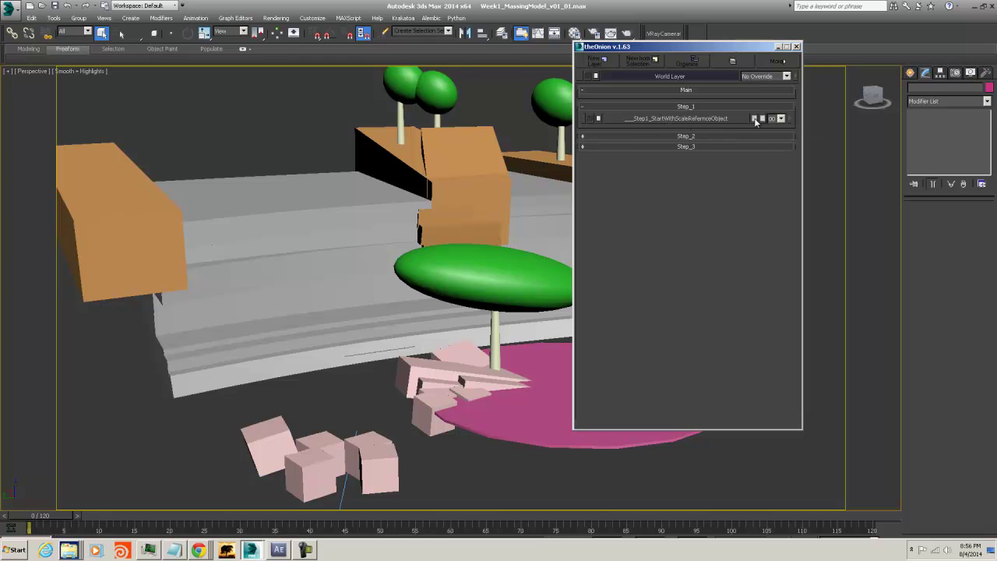
{"action": "left_click_drag", "start_coordinate": [719, 44], "coordinate": [735, 42]}
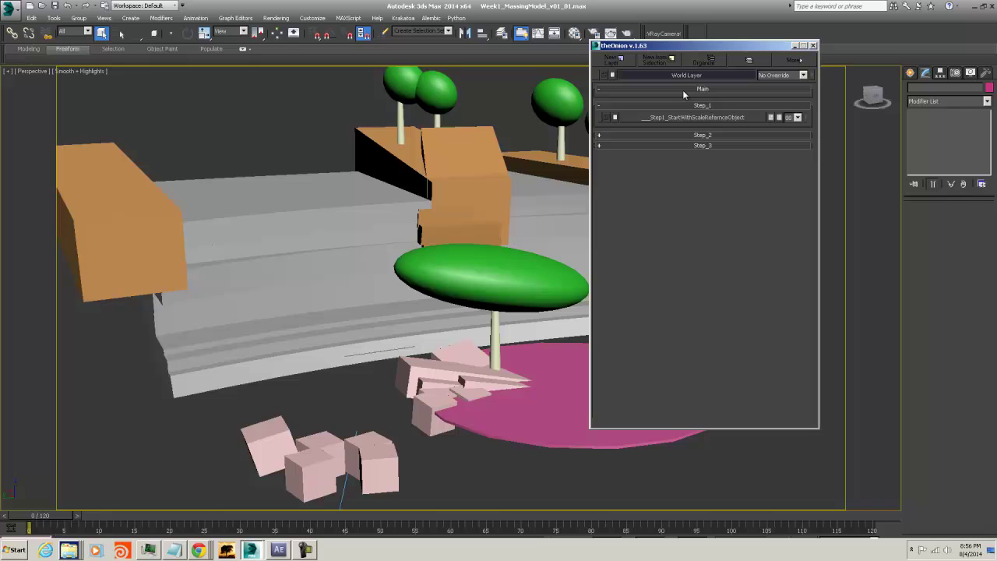
{"action": "left_click", "coordinate": [650, 136]}
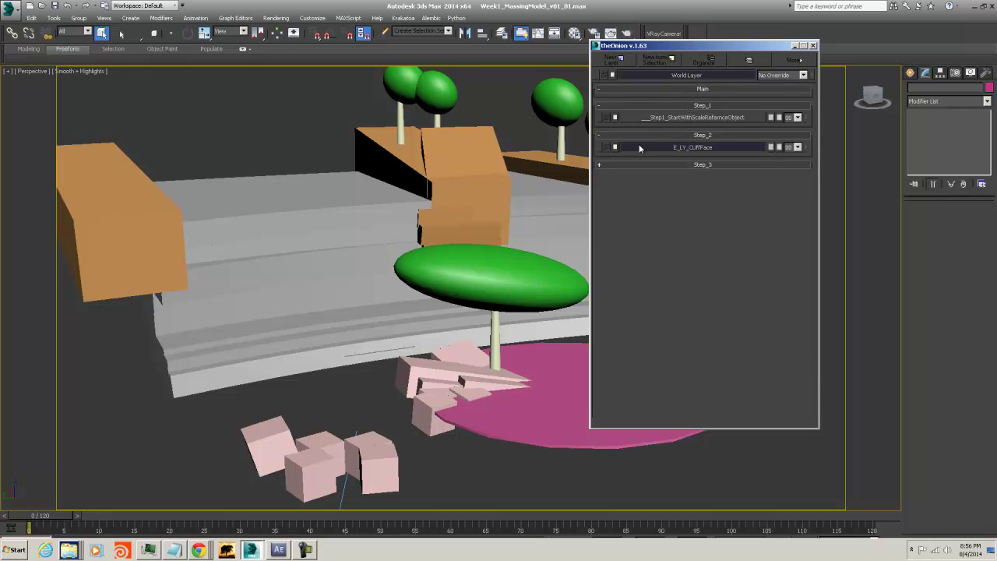
{"action": "left_click", "coordinate": [633, 165]}
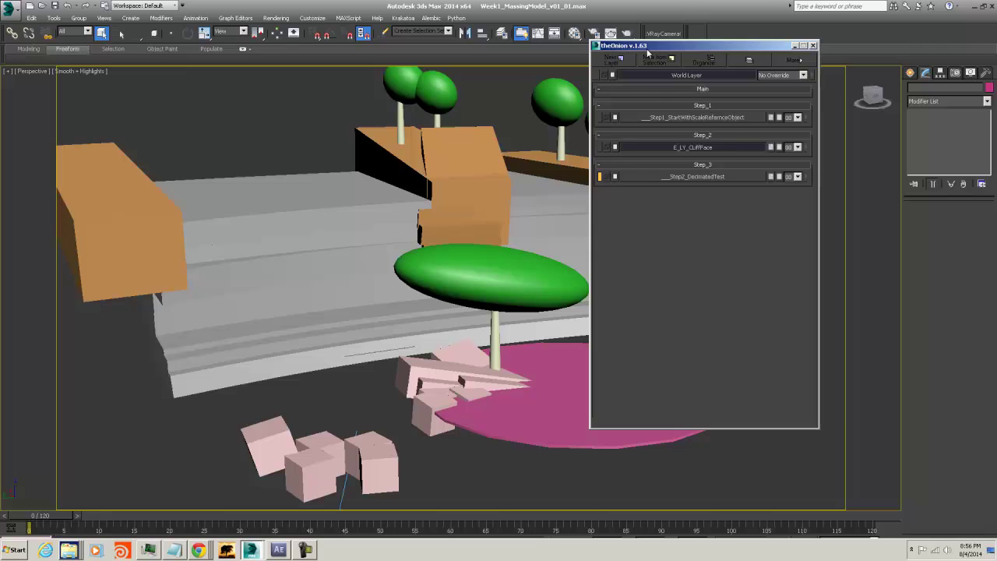
Open the Layer Manager and widen it so full layer names show
{"action": "left_click_drag", "start_coordinate": [647, 48], "coordinate": [710, 43]}
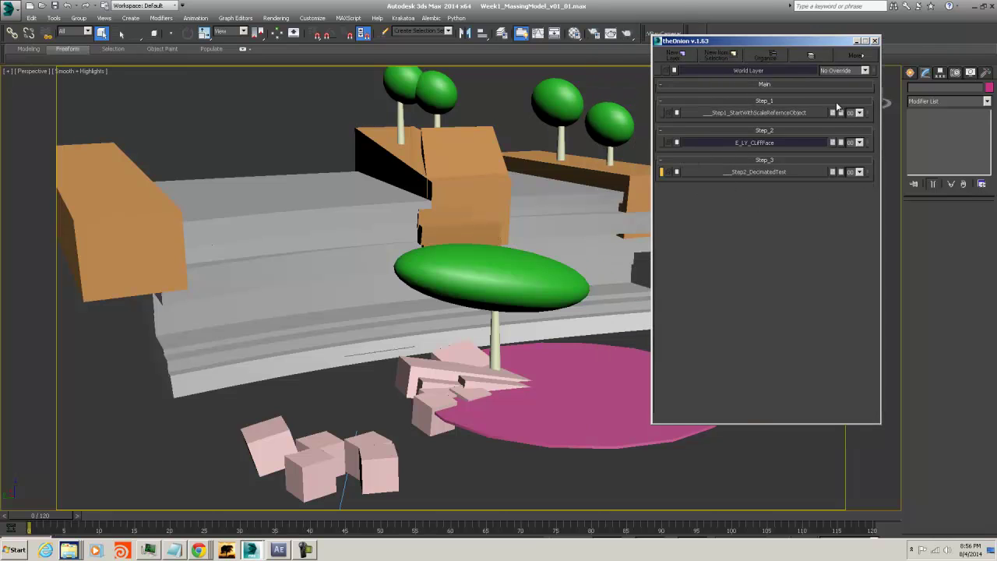
{"action": "left_click_drag", "start_coordinate": [684, 44], "coordinate": [686, 69]}
{"action": "left_click", "coordinate": [503, 33]}
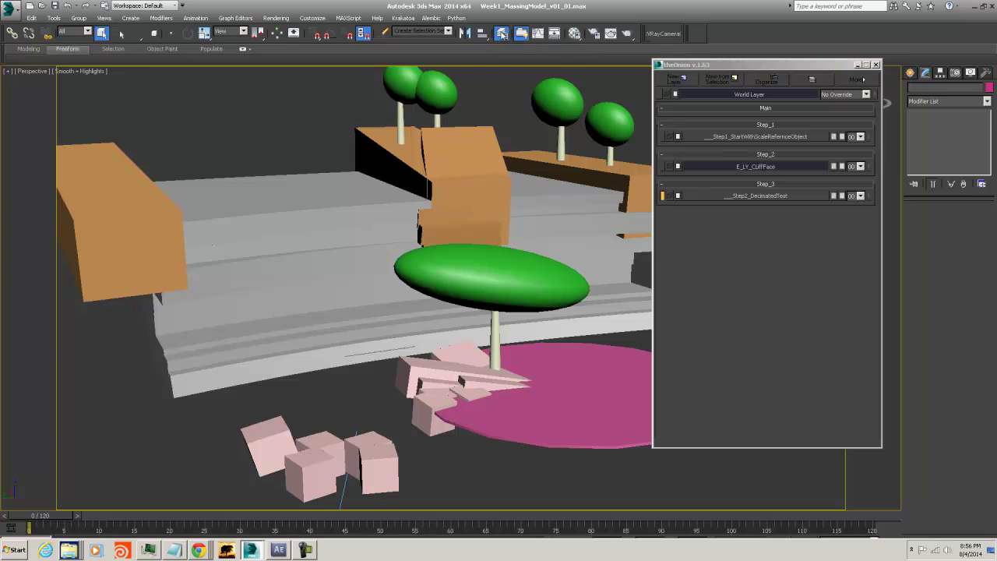
{"action": "mouse_move", "coordinate": [459, 101]}
{"action": "left_mouse_down"}
{"action": "mouse_move", "coordinate": [507, 99]}
{"action": "mouse_move", "coordinate": [555, 122]}
{"action": "mouse_move", "coordinate": [499, 102]}
{"action": "mouse_move", "coordinate": [462, 113]}
{"action": "left_mouse_up"}
Create a new layer and rename it !_Lights
{"action": "left_click", "coordinate": [440, 125]}
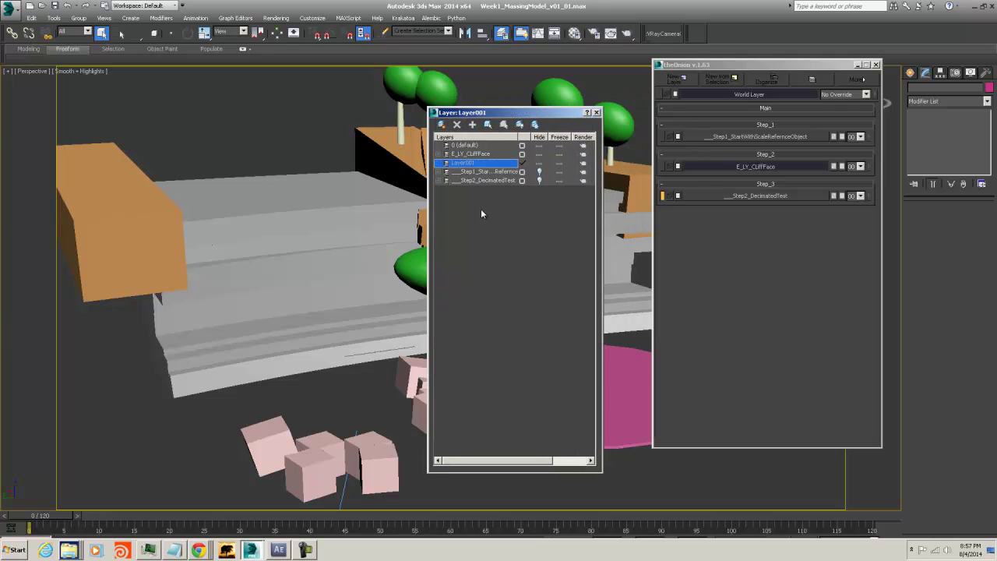
{"action": "left_click", "coordinate": [464, 164]}
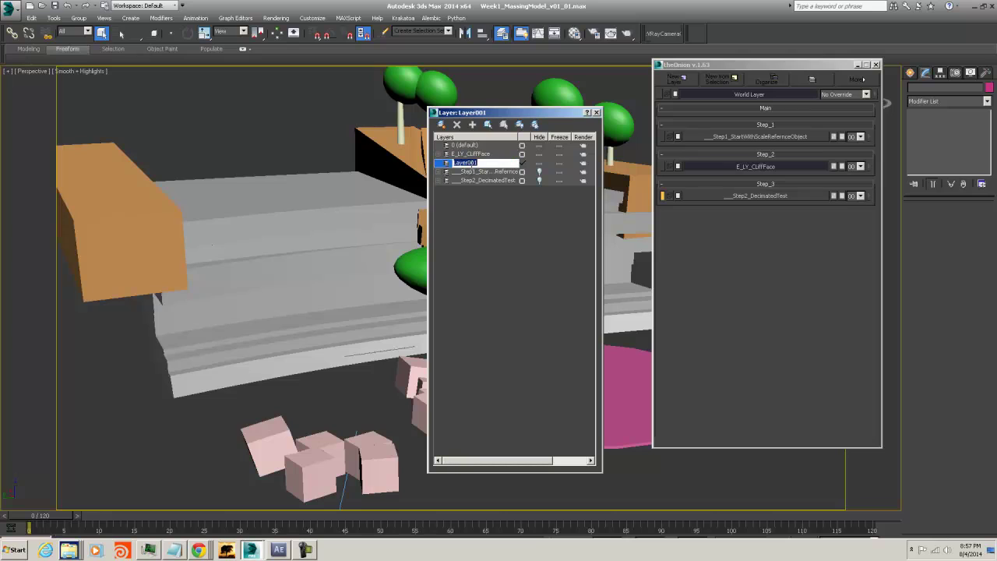
{"action": "type", "text": "l_Lights"}
{"action": "key", "text": "Return"}
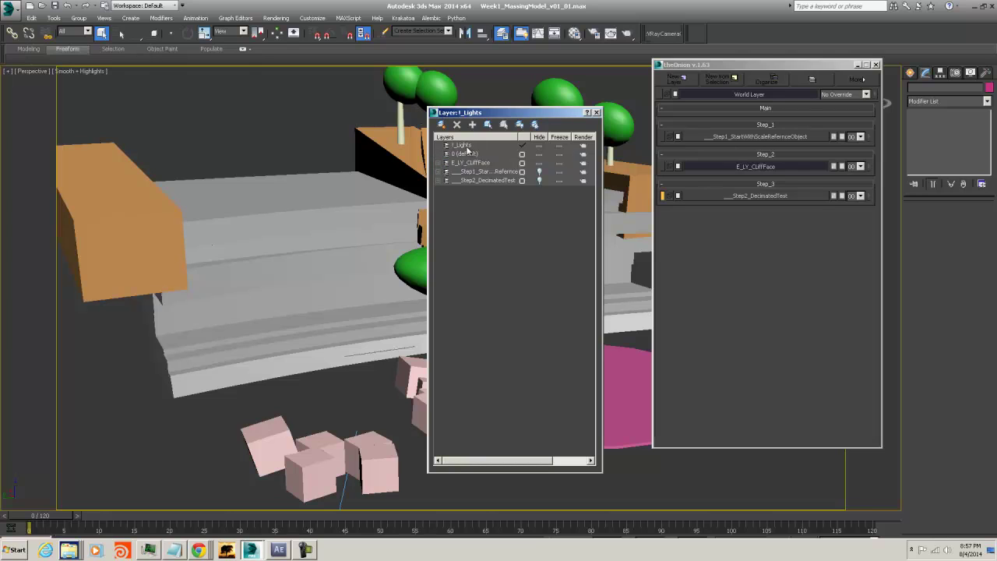
{"action": "left_click_drag", "start_coordinate": [482, 114], "coordinate": [493, 114]}
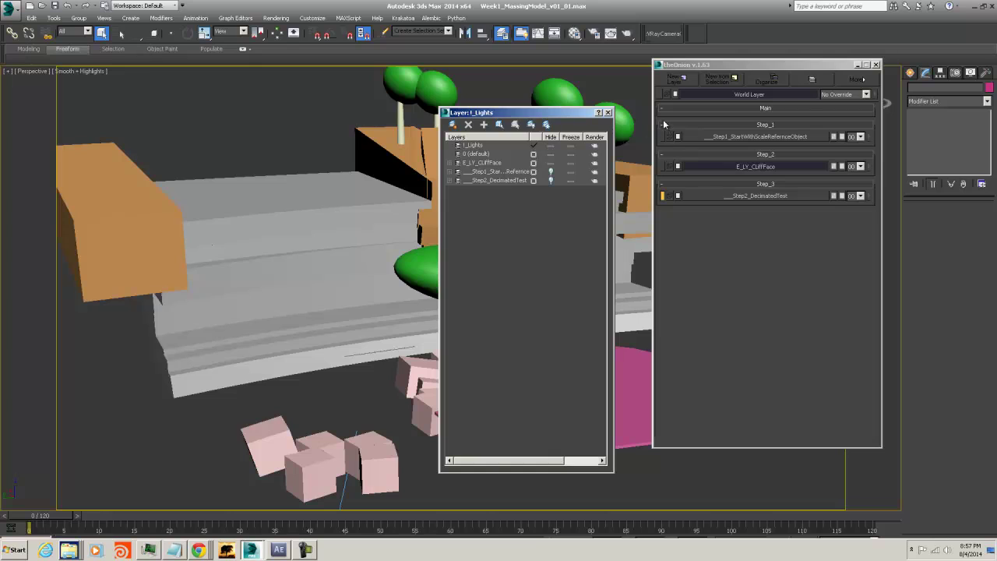
Reorder groups in theOnion's organizer and apply so Main lists !_Lights
{"action": "left_click", "coordinate": [768, 78]}
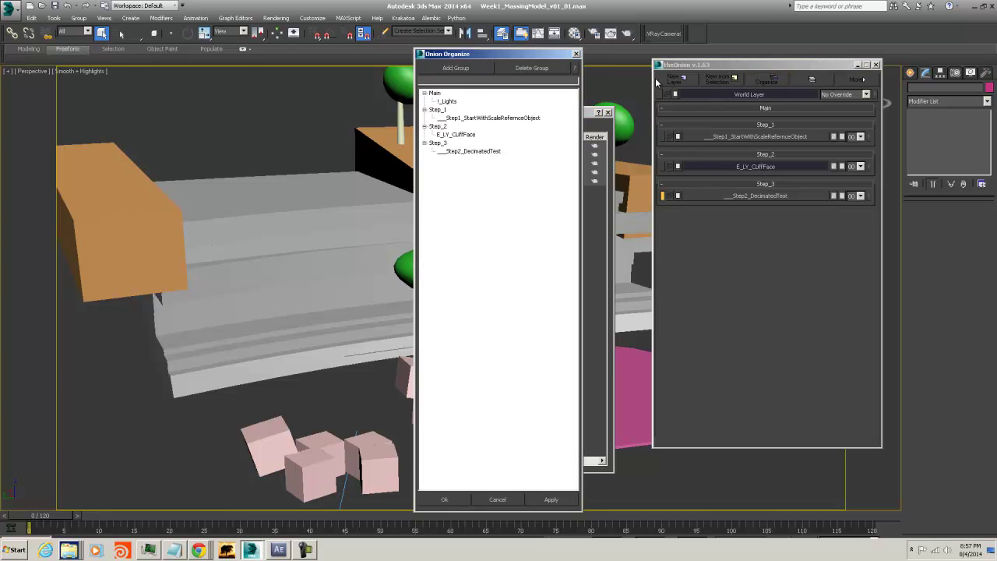
{"action": "left_click", "coordinate": [439, 95]}
{"action": "left_click", "coordinate": [437, 111]}
{"action": "mouse_move", "coordinate": [438, 113]}
{"action": "left_mouse_down"}
{"action": "mouse_move", "coordinate": [438, 93]}
{"action": "mouse_move", "coordinate": [439, 117]}
{"action": "left_mouse_up"}
{"action": "left_click_drag", "start_coordinate": [452, 54], "coordinate": [409, 42]}
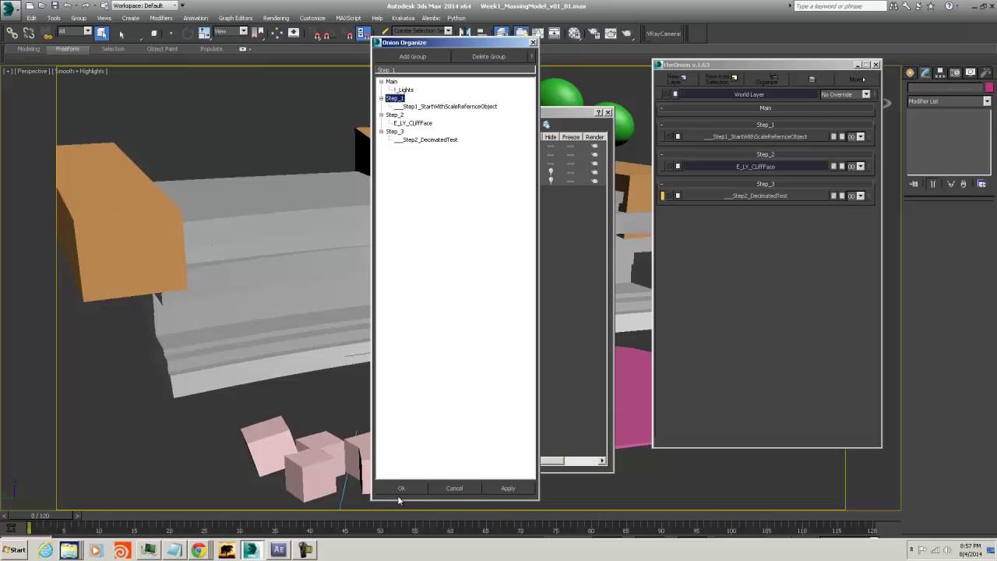
{"action": "left_click", "coordinate": [508, 488]}
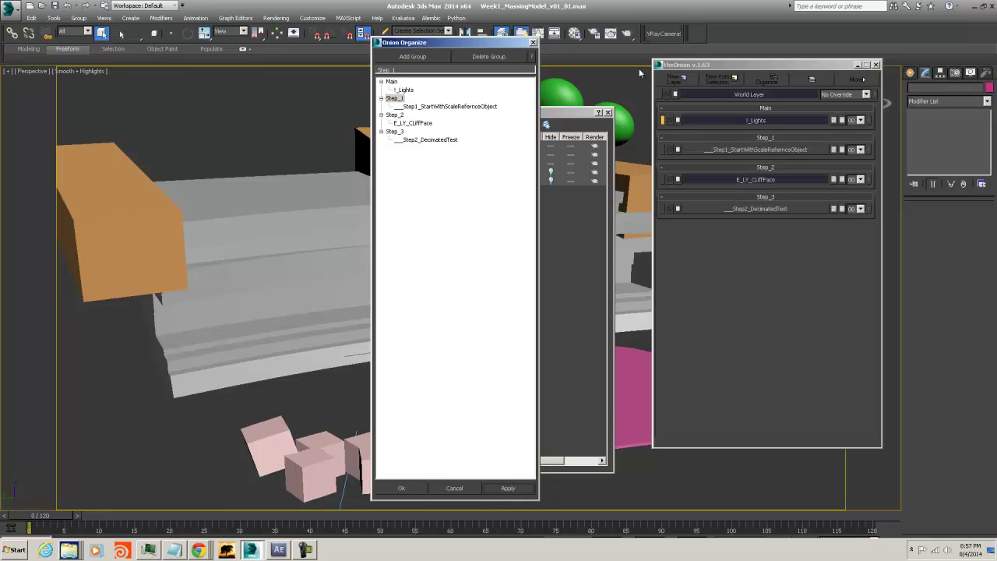
{"action": "left_click", "coordinate": [533, 42]}
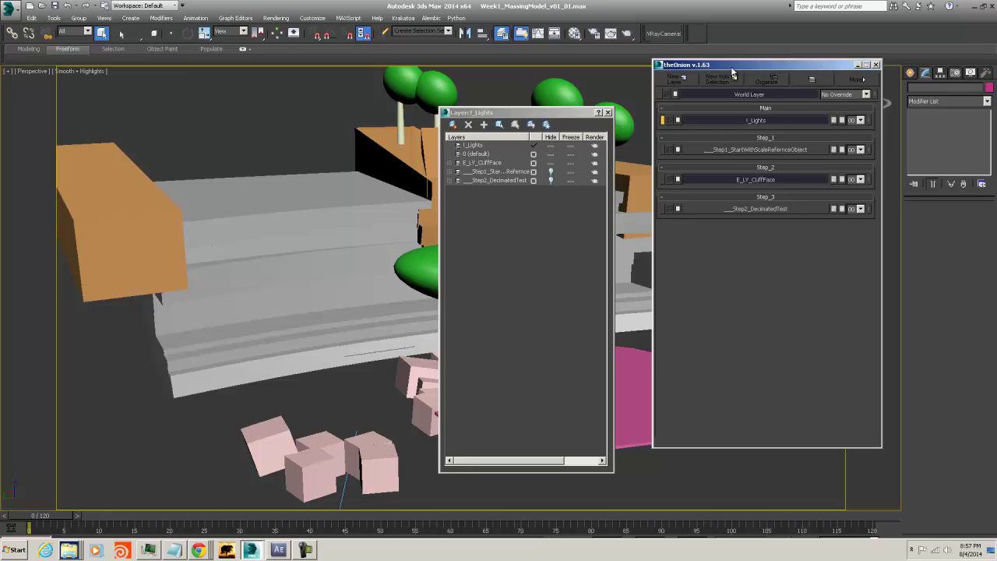
Close the Layer Manager and move theOnion panel toward the scene centre
{"action": "left_click_drag", "start_coordinate": [730, 67], "coordinate": [736, 66]}
{"action": "left_click_drag", "start_coordinate": [576, 113], "coordinate": [553, 95]}
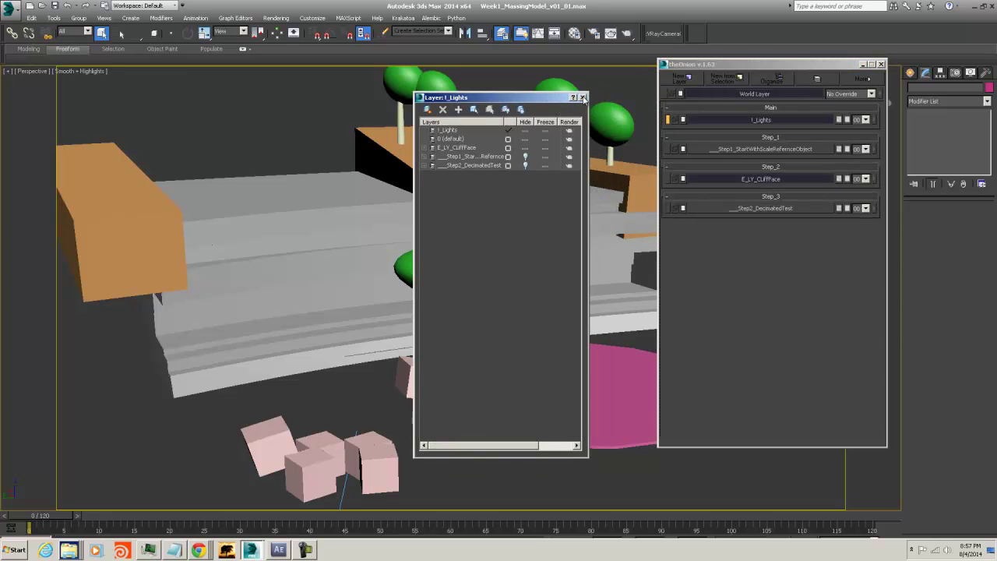
{"action": "left_click", "coordinate": [584, 95]}
{"action": "left_click_drag", "start_coordinate": [743, 65], "coordinate": [623, 47]}
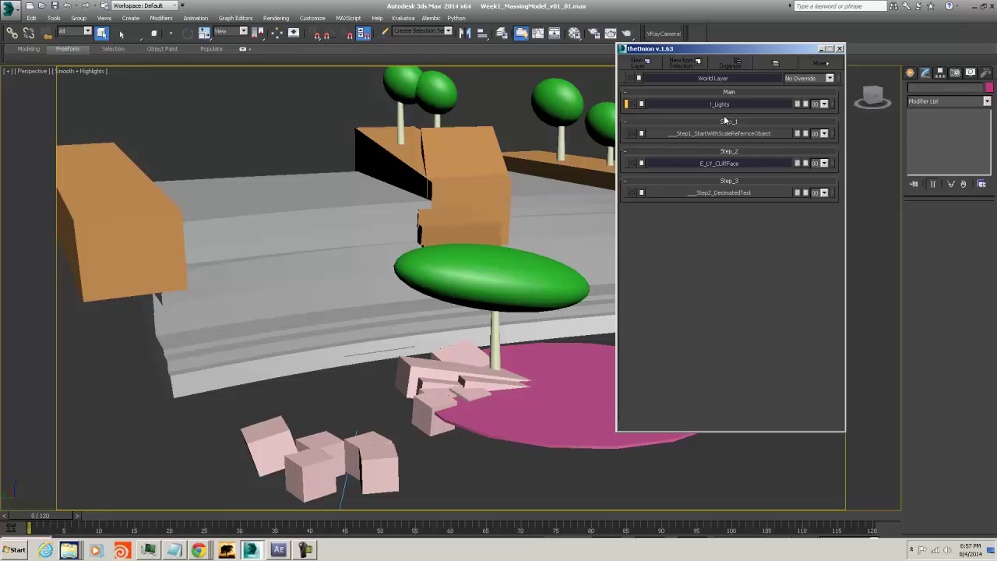
{"action": "left_click_drag", "start_coordinate": [762, 49], "coordinate": [460, 90]}
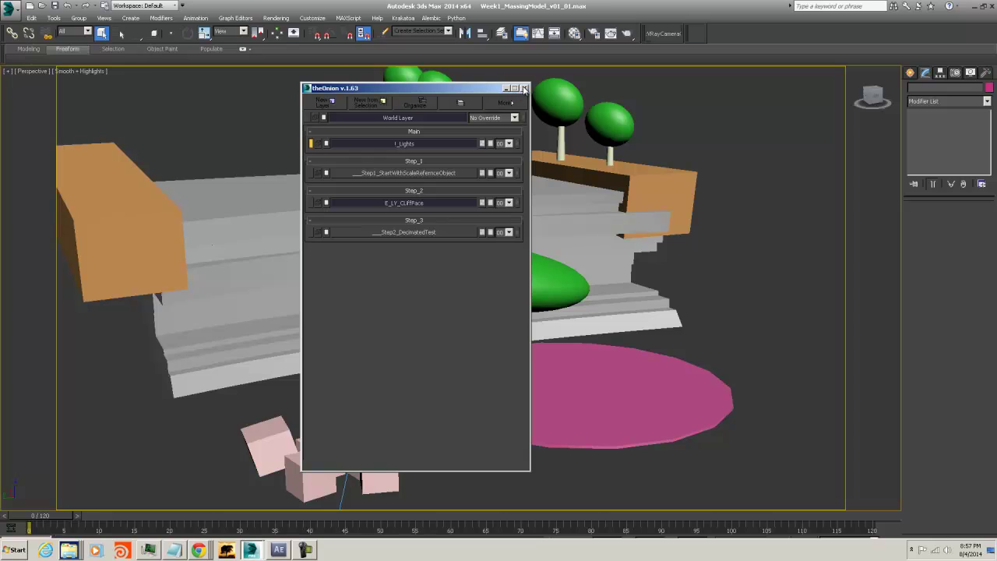
Close theOnion, reopen Treegrunt, search 'qu' and favourite quickRender2
{"action": "left_click", "coordinate": [524, 88]}
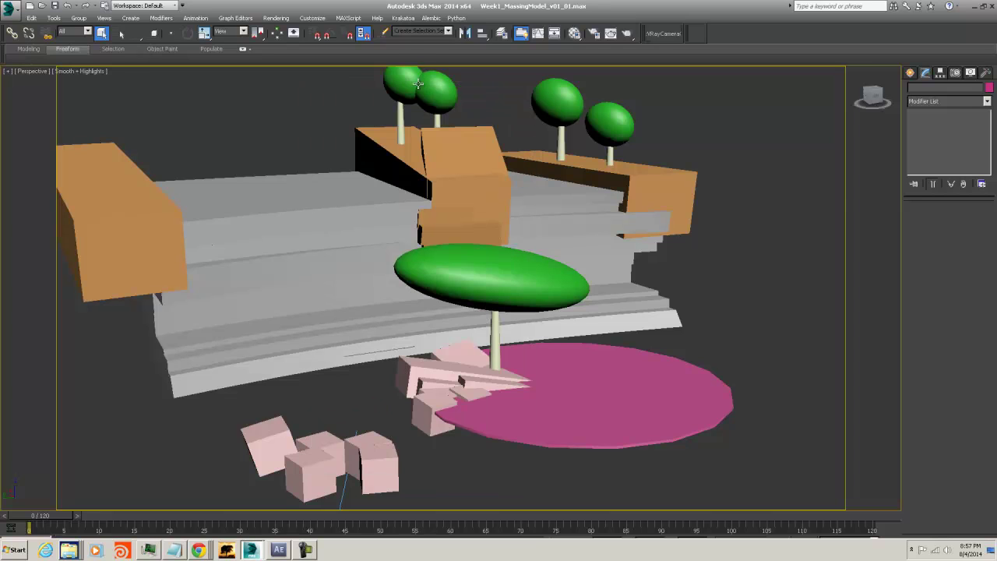
{"action": "left_click", "coordinate": [456, 17]}
{"action": "left_click", "coordinate": [461, 30]}
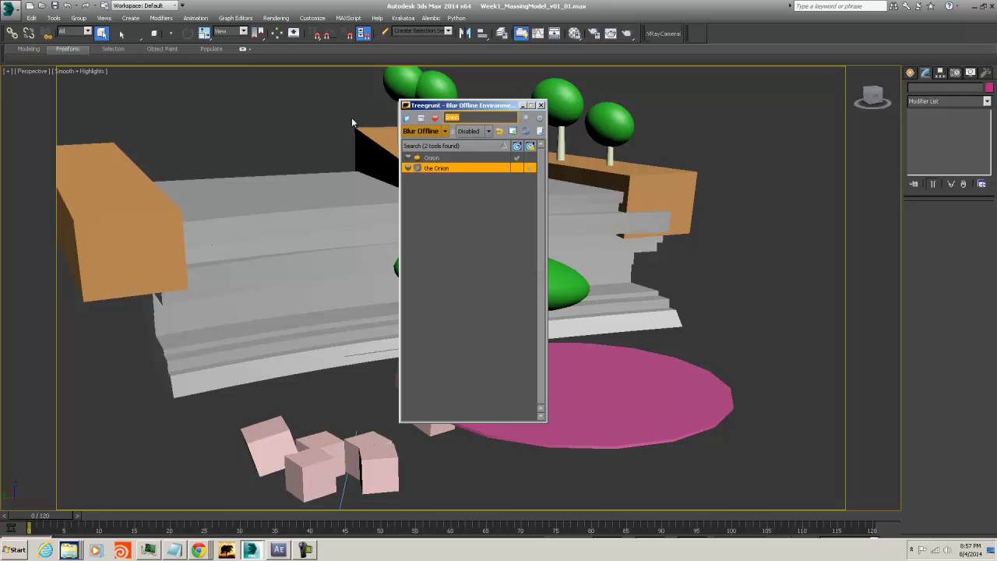
{"action": "type", "text": "quick"}
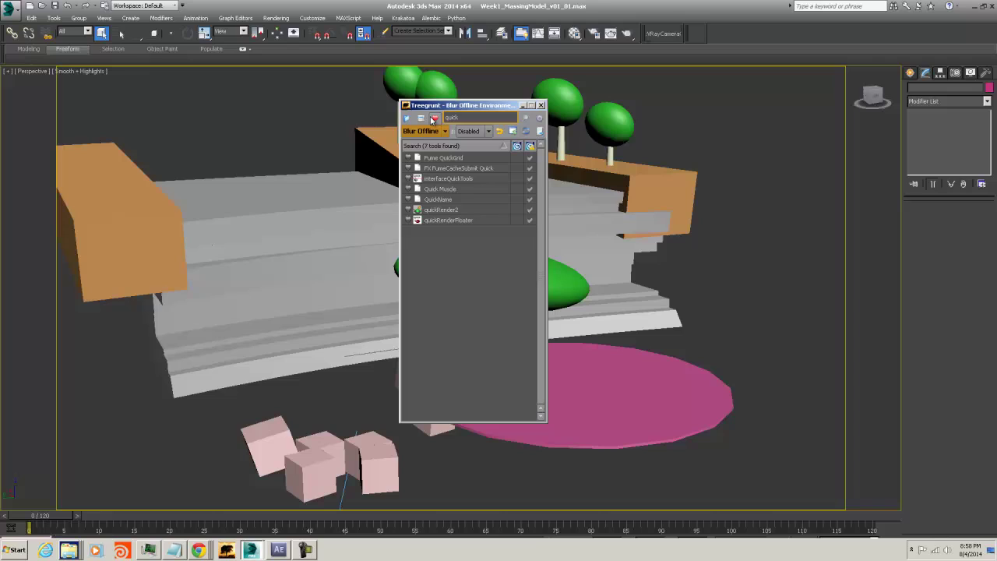
{"action": "left_click", "coordinate": [408, 210]}
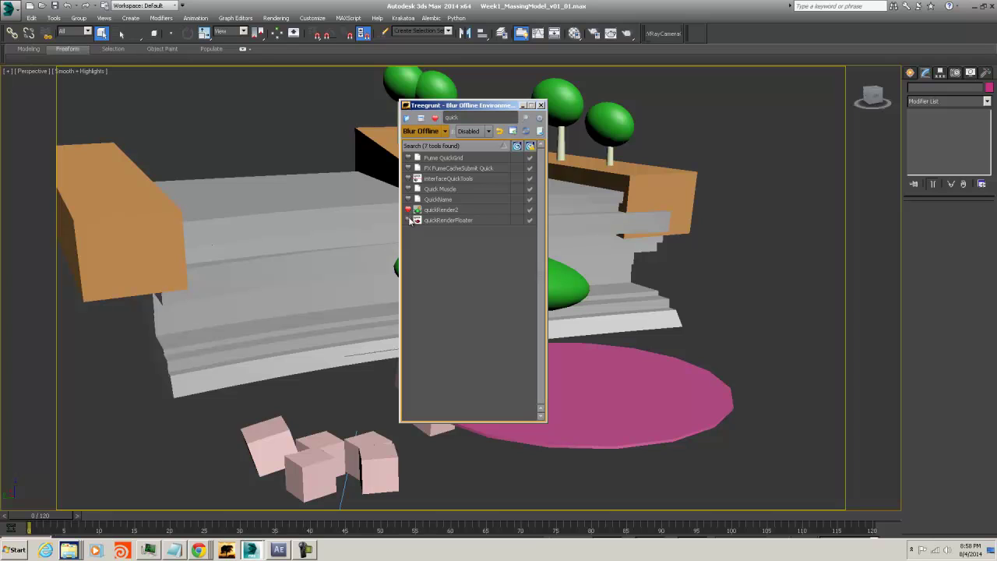
Search 'onion', favourite the Onion, and filter the list to Favorites only
{"action": "left_click", "coordinate": [467, 118]}
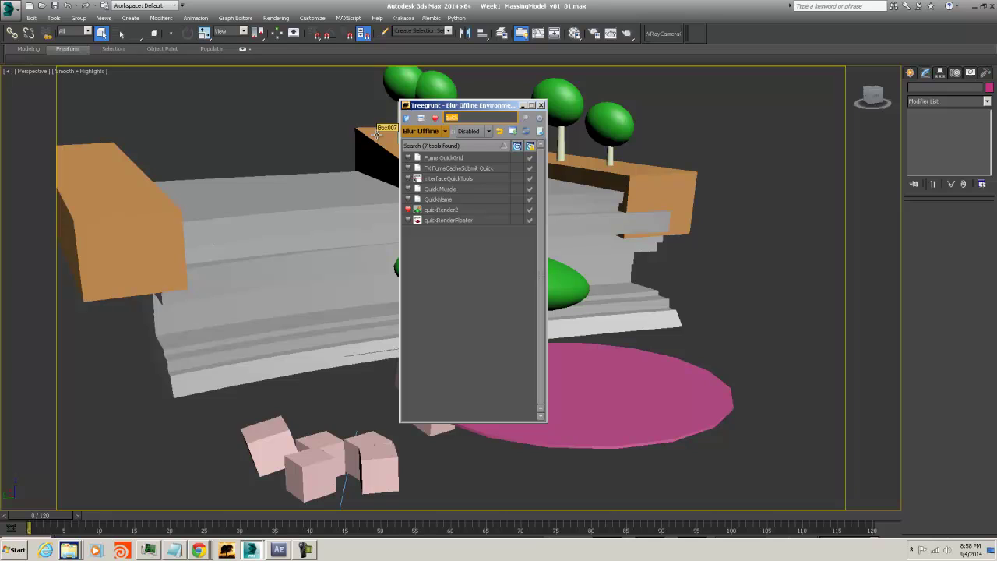
{"action": "type", "text": "onion"}
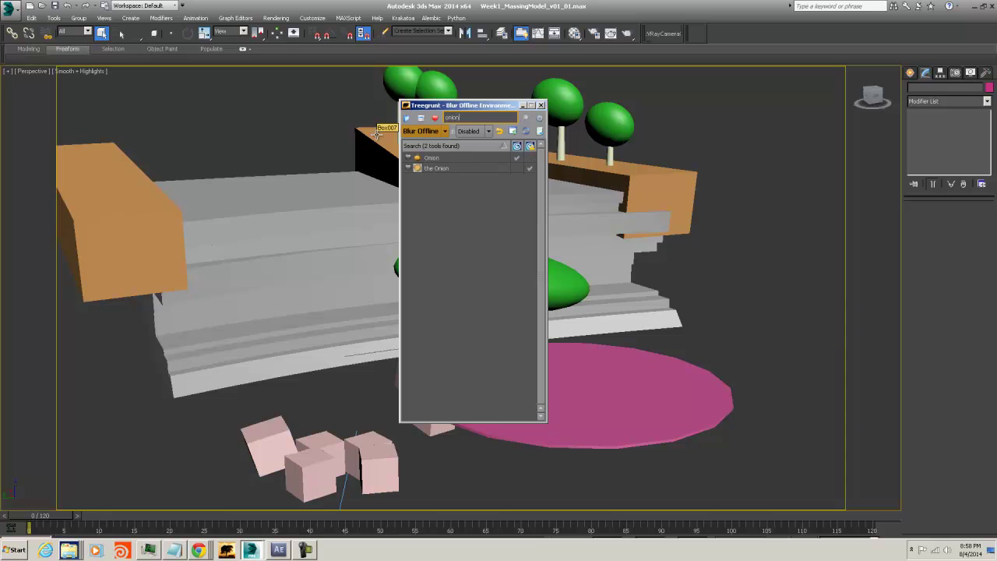
{"action": "left_click", "coordinate": [408, 168]}
{"action": "left_click", "coordinate": [434, 118]}
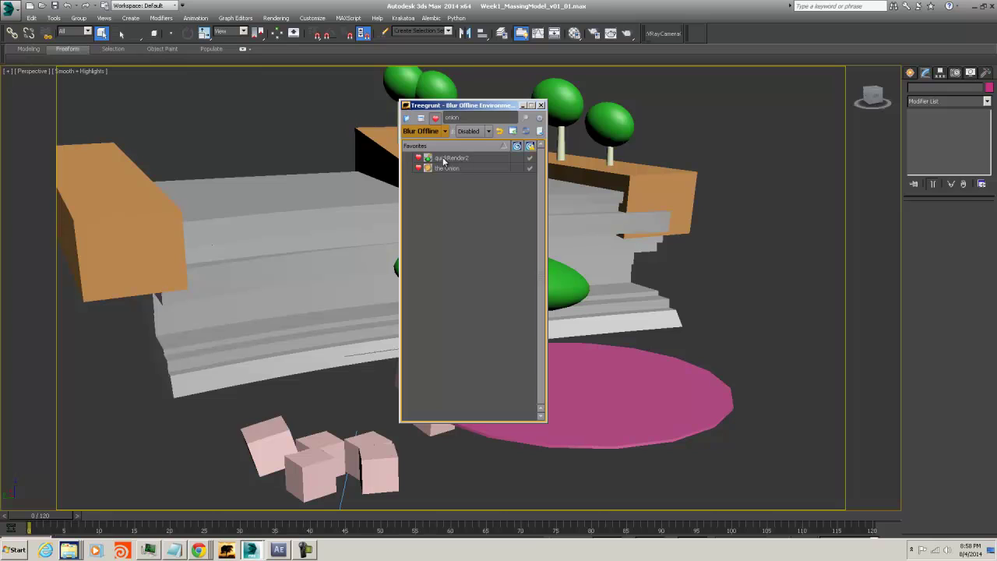
Launch quickRender2 and arrange its settings panel beside Treegrunt
{"action": "double_click", "coordinate": [441, 159]}
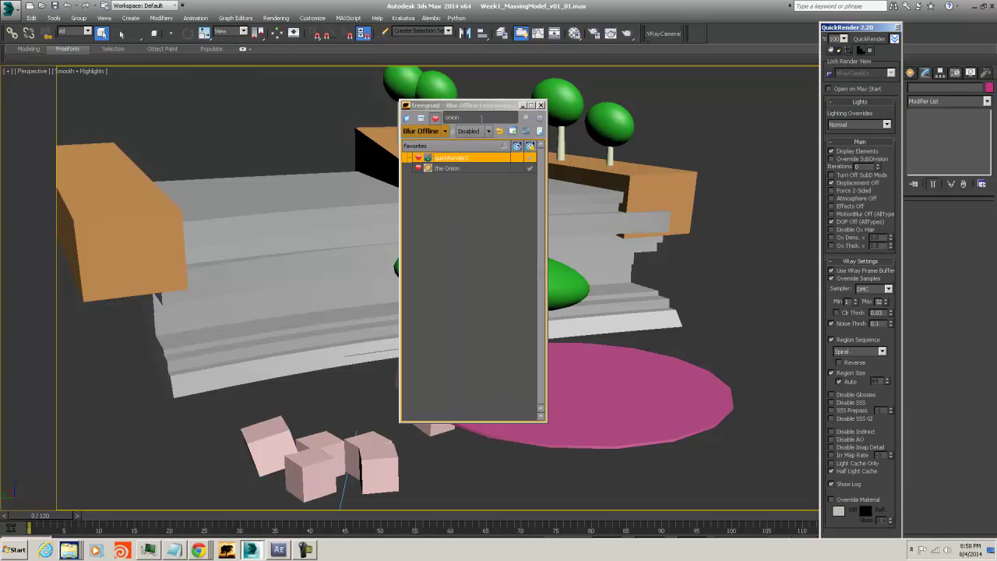
{"action": "left_click_drag", "start_coordinate": [486, 112], "coordinate": [66, 116]}
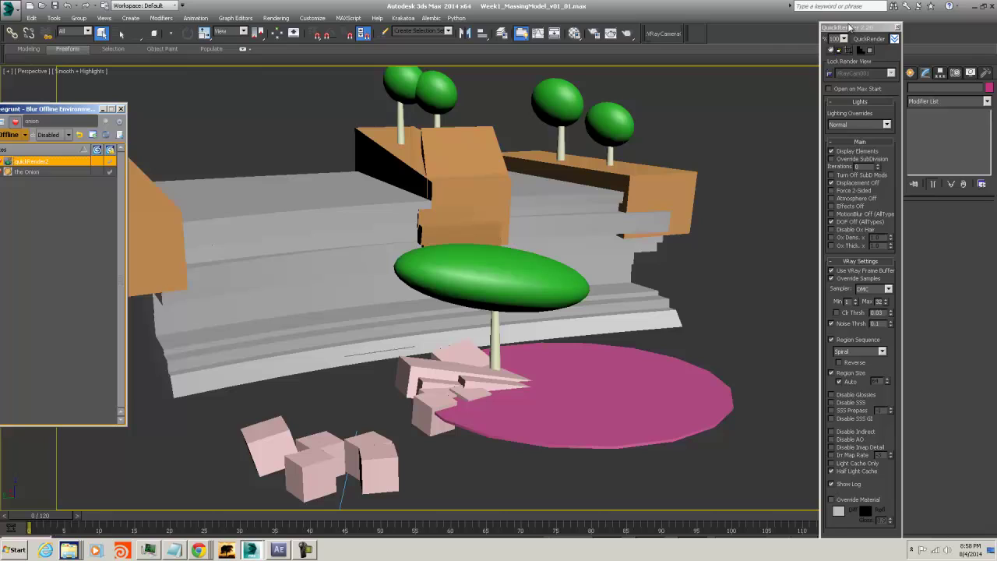
{"action": "left_click_drag", "start_coordinate": [852, 28], "coordinate": [789, 27]}
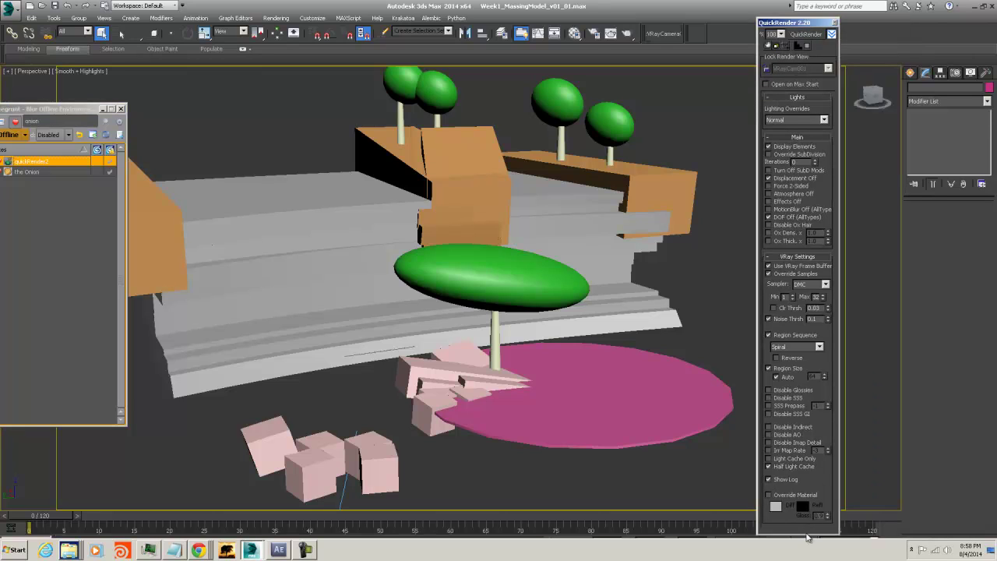
{"action": "left_click_drag", "start_coordinate": [809, 537], "coordinate": [808, 492]}
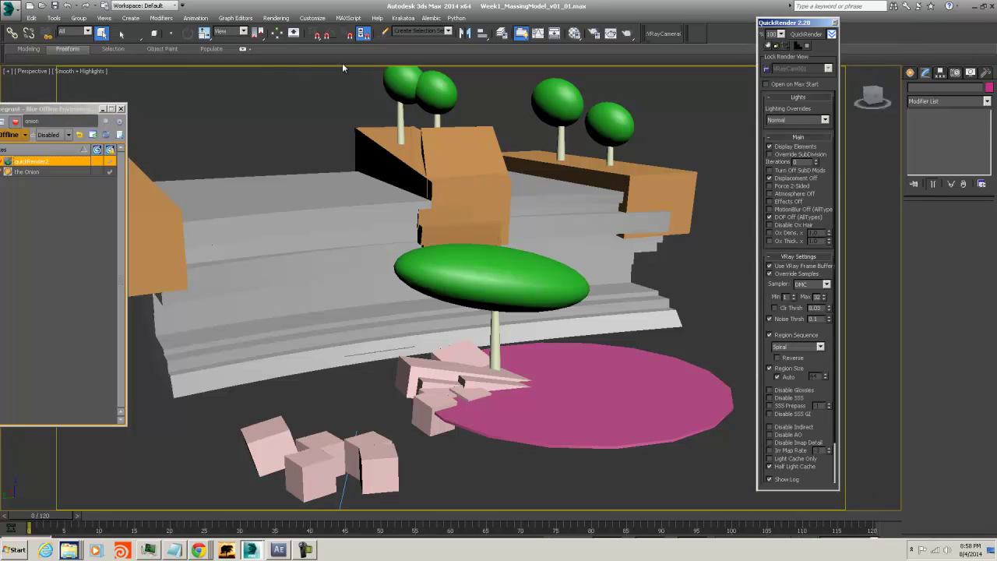
{"action": "left_click_drag", "start_coordinate": [50, 108], "coordinate": [128, 90]}
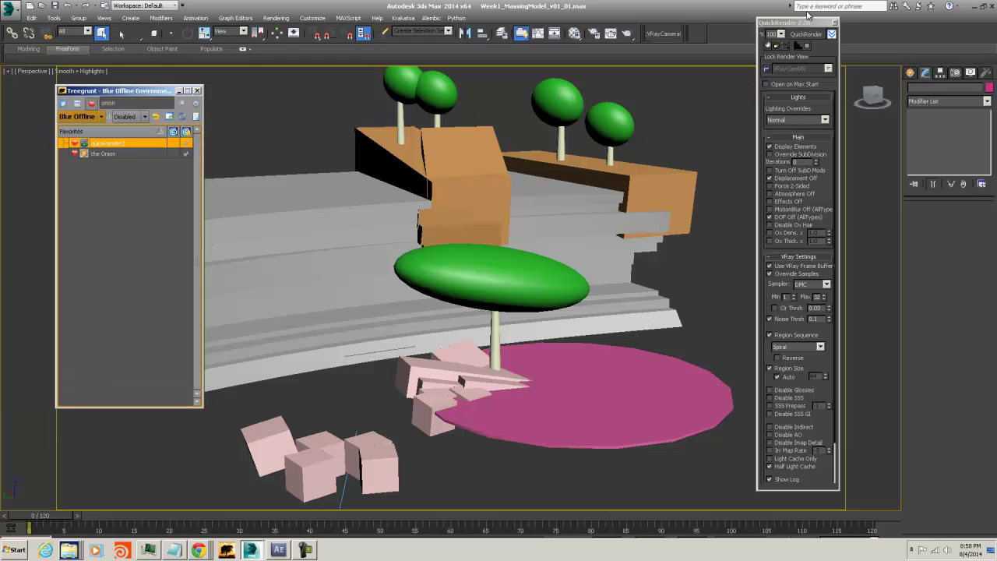
{"action": "left_click_drag", "start_coordinate": [792, 25], "coordinate": [816, 38]}
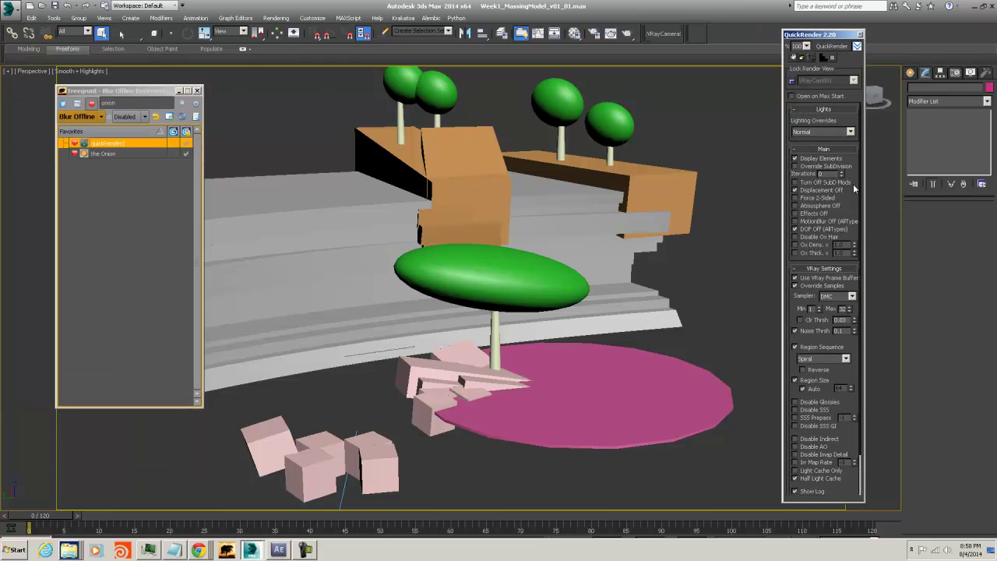
{"action": "scroll", "coordinate": [852, 174], "scroll_direction": "down", "scroll_amount": 1}
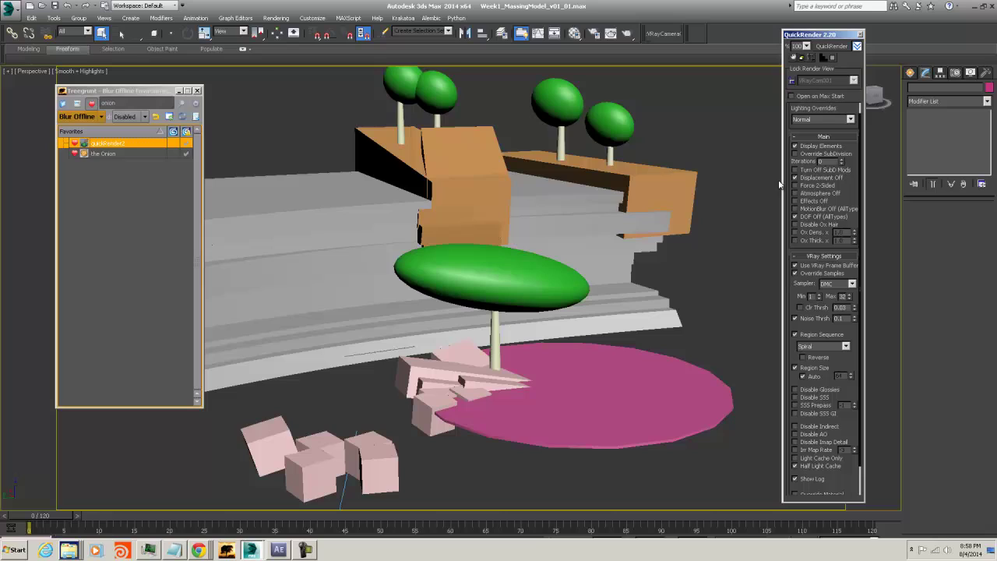
{"action": "scroll", "coordinate": [852, 179], "scroll_direction": "up", "scroll_amount": 1}
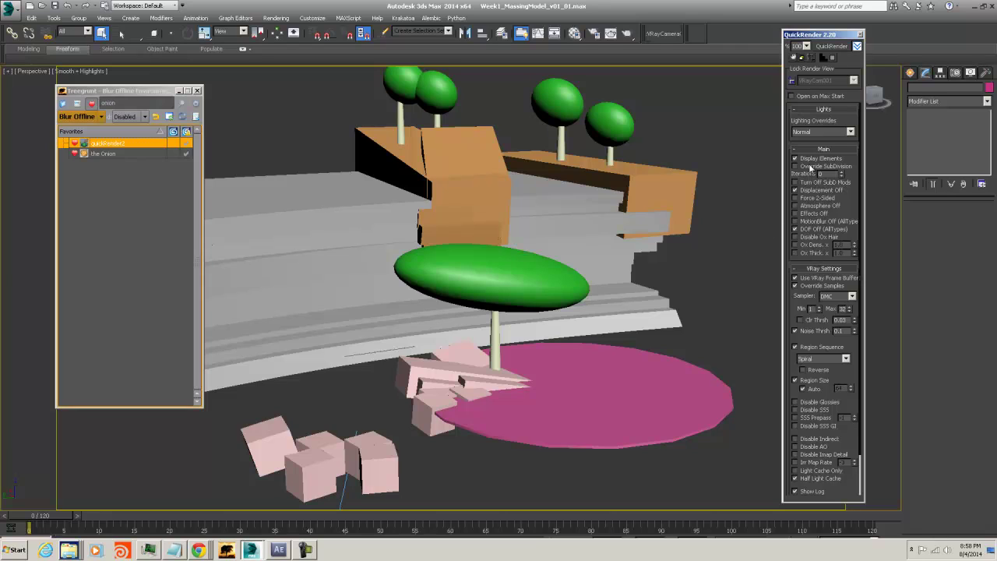
Turn off depth of field, motion blur and the V-Ray sampling override
{"action": "left_click", "coordinate": [795, 229]}
{"action": "left_click", "coordinate": [796, 222]}
{"action": "left_click_drag", "start_coordinate": [853, 173], "coordinate": [849, 134]}
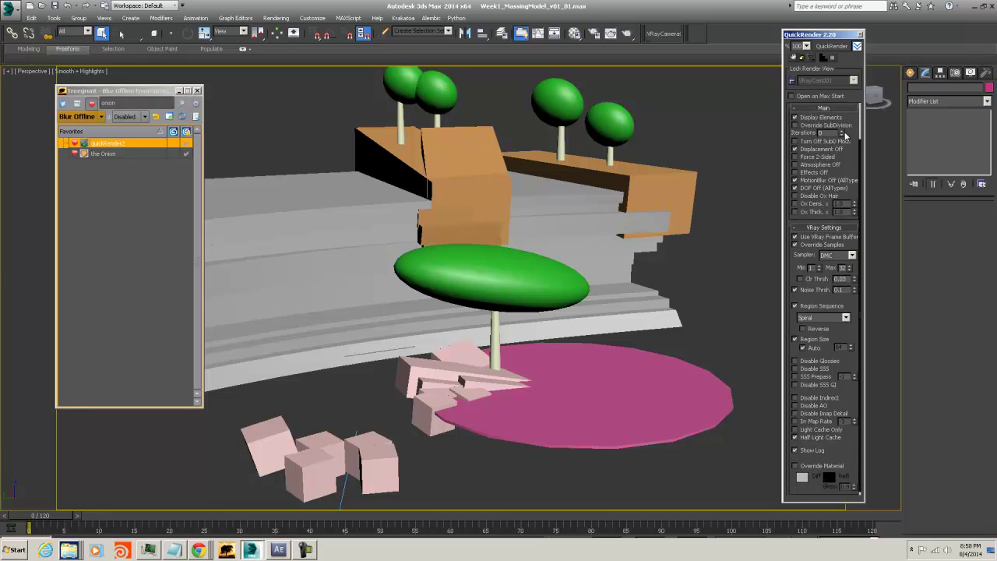
{"action": "left_click", "coordinate": [796, 244]}
{"action": "double_click", "coordinate": [838, 290]}
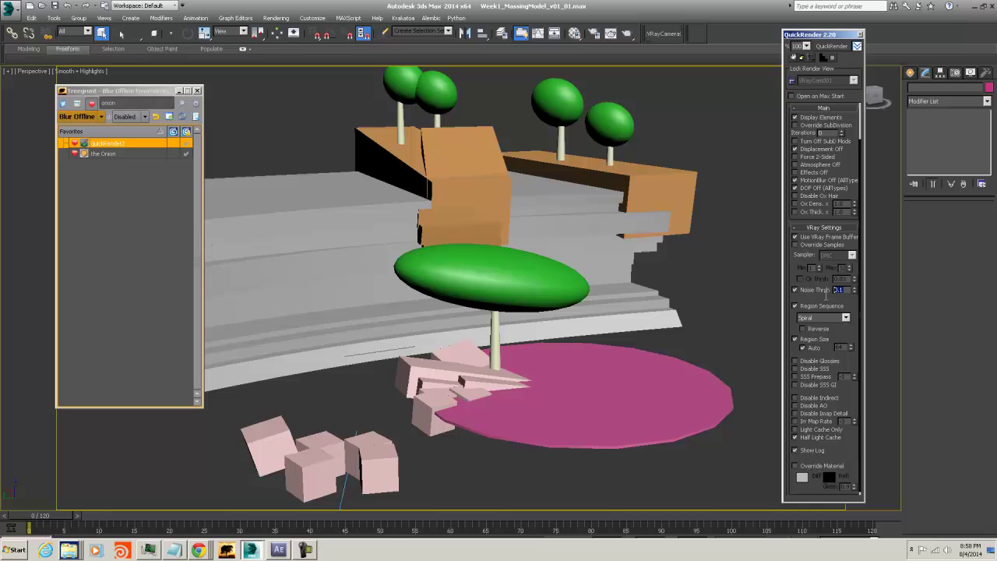
Enable Half Light Cache and set the quick render size to 66 percent
{"action": "left_click", "coordinate": [796, 437]}
{"action": "scroll", "coordinate": [849, 168], "scroll_direction": "up", "scroll_amount": 1}
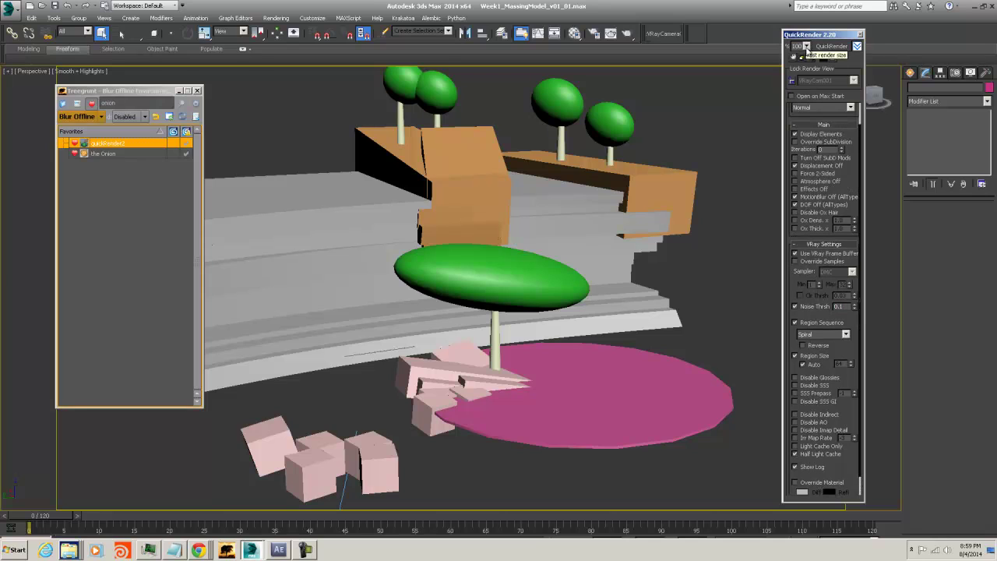
{"action": "left_click", "coordinate": [806, 46]}
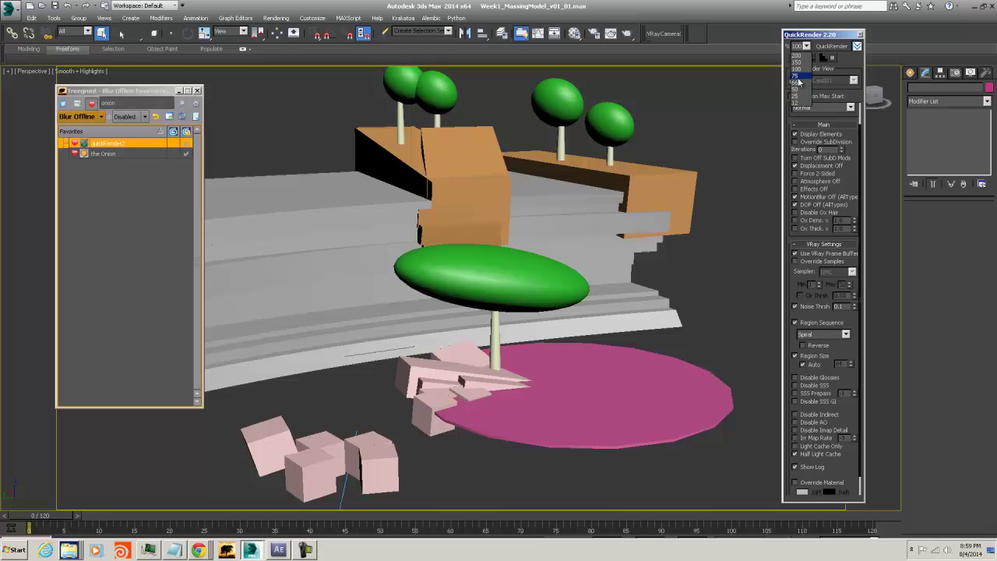
{"action": "left_click", "coordinate": [796, 82]}
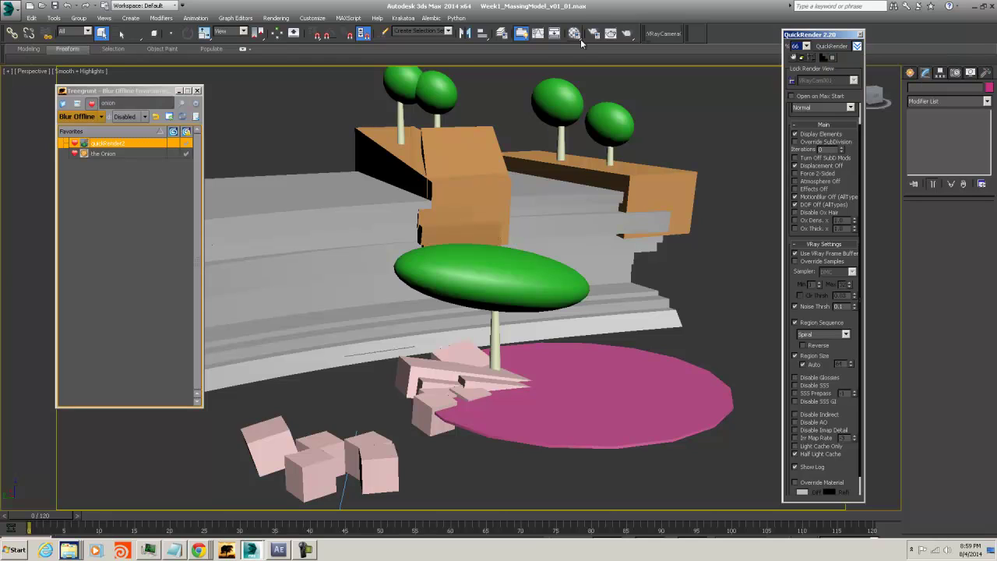
Open Render Setup with F10, expand Assign Renderer, and browse the V-Ray and Settings tabs
{"action": "key", "text": "F10"}
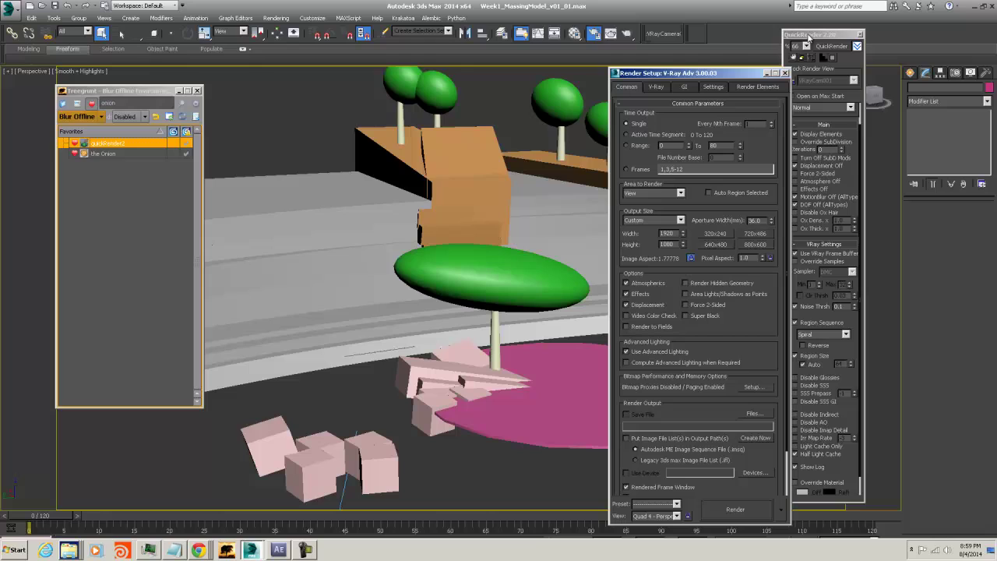
{"action": "left_click_drag", "start_coordinate": [668, 75], "coordinate": [628, 48]}
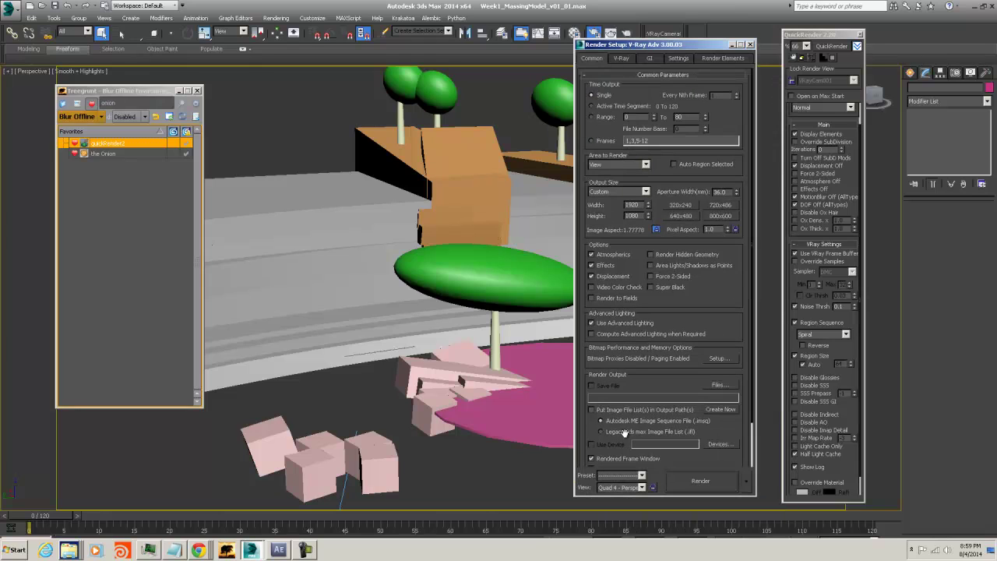
{"action": "scroll", "coordinate": [606, 448], "scroll_direction": "down", "scroll_amount": 2}
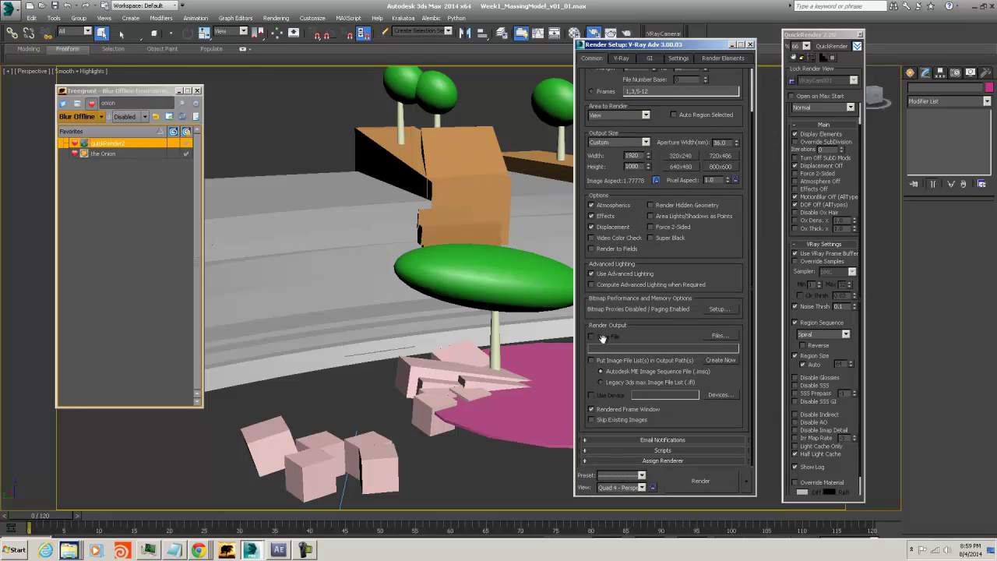
{"action": "left_click", "coordinate": [630, 460]}
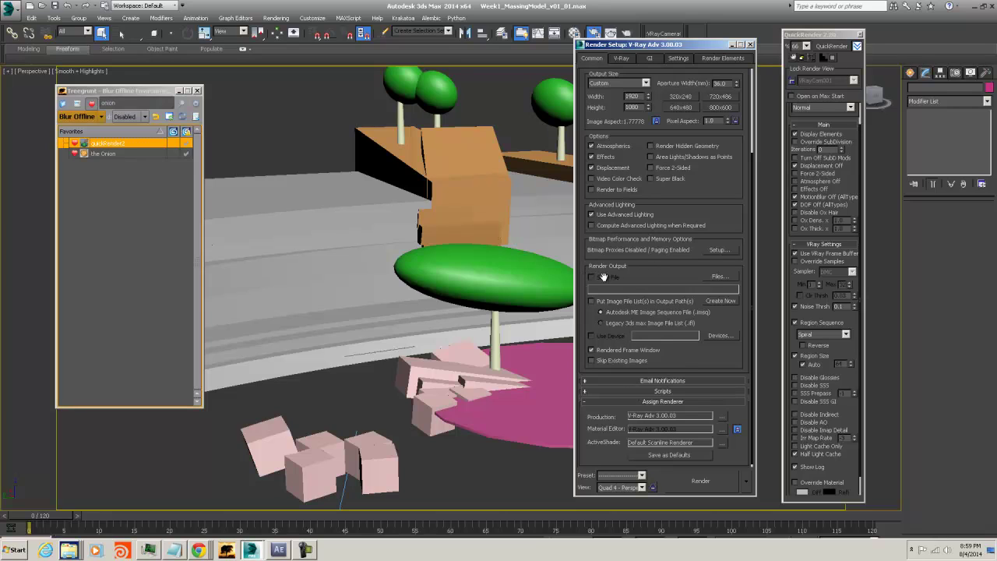
{"action": "left_click", "coordinate": [630, 59]}
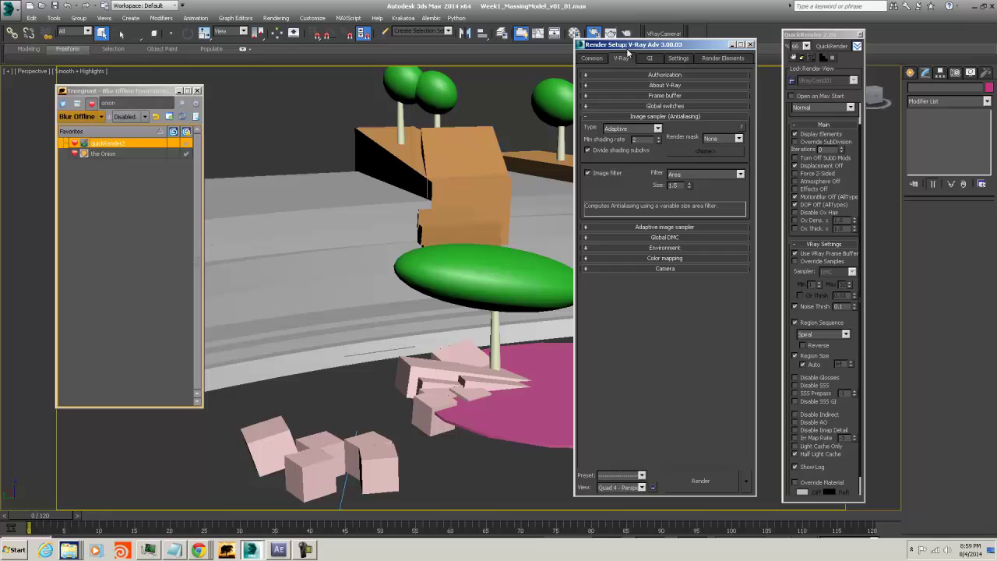
{"action": "left_click", "coordinate": [631, 226]}
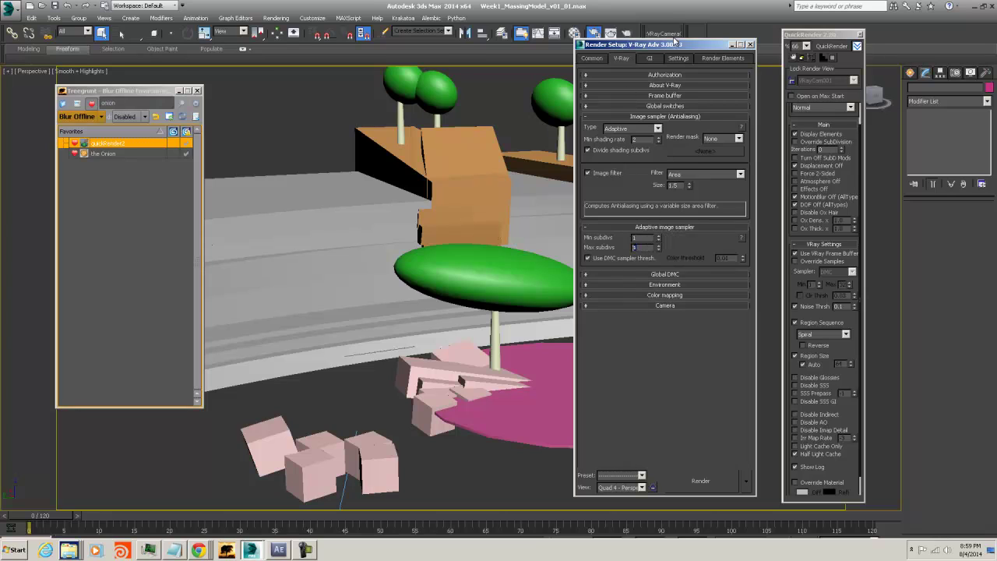
{"action": "left_click", "coordinate": [677, 58]}
Turn on Override Samples in QuickRender and return to the V-Ray tab
{"action": "left_click_drag", "start_coordinate": [828, 36], "coordinate": [823, 40]}
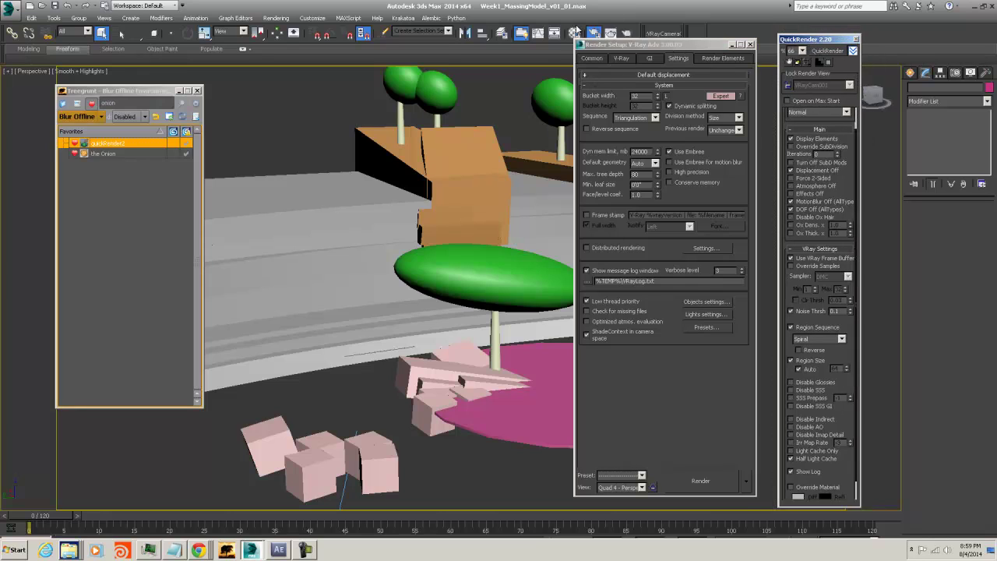
{"action": "left_click_drag", "start_coordinate": [816, 36], "coordinate": [789, 25]}
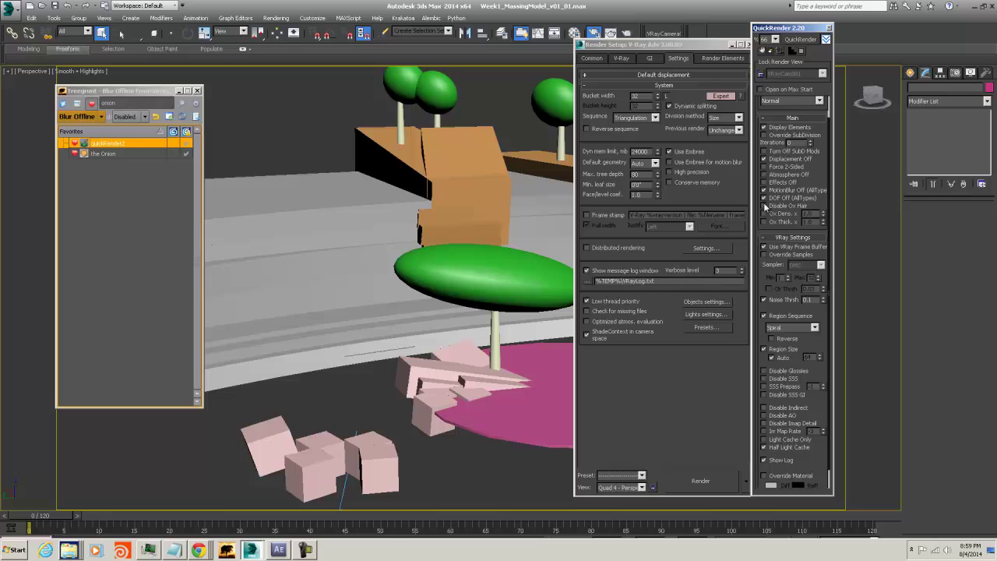
{"action": "scroll", "coordinate": [764, 274], "scroll_direction": "up", "scroll_amount": 1}
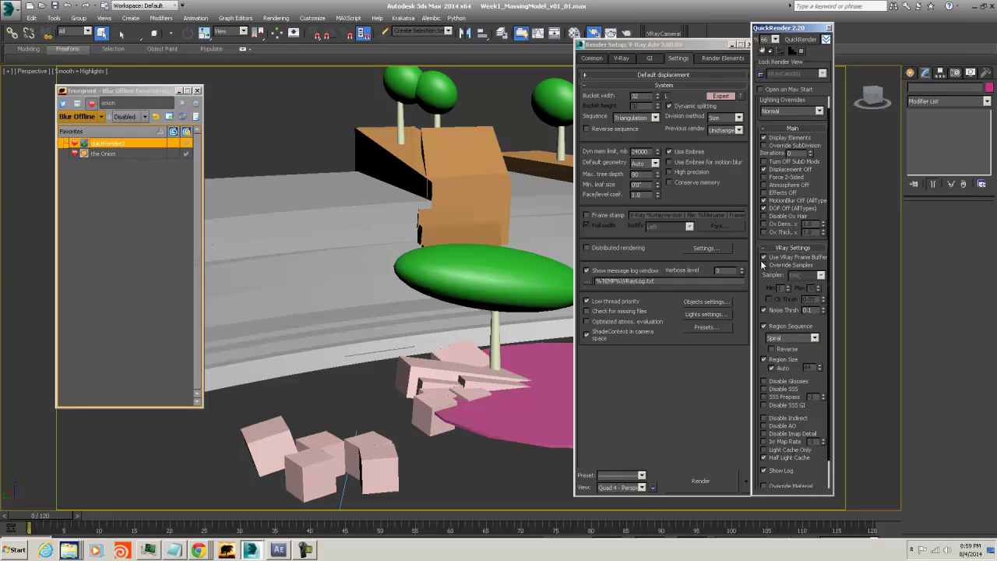
{"action": "left_click", "coordinate": [764, 265]}
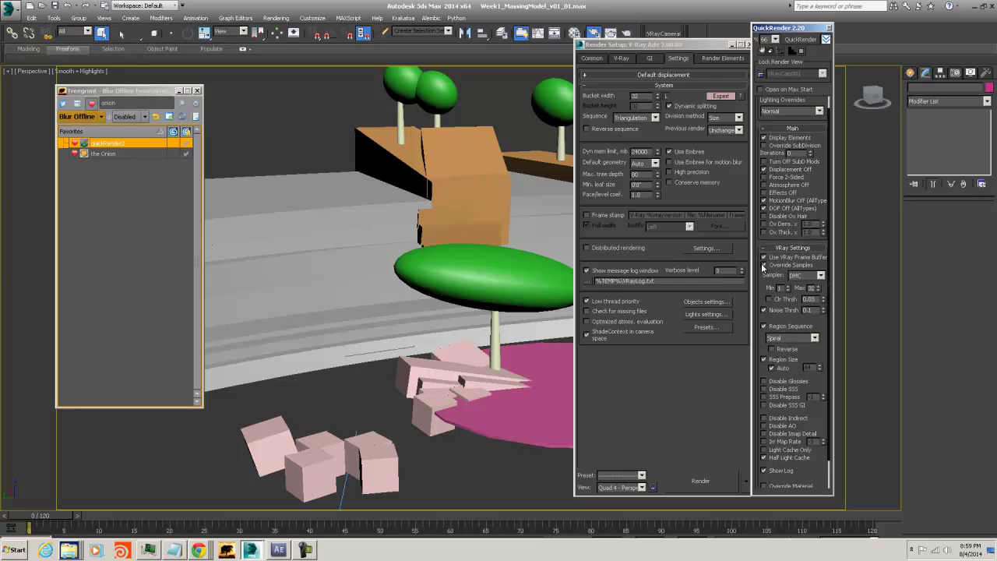
{"action": "left_click", "coordinate": [621, 59]}
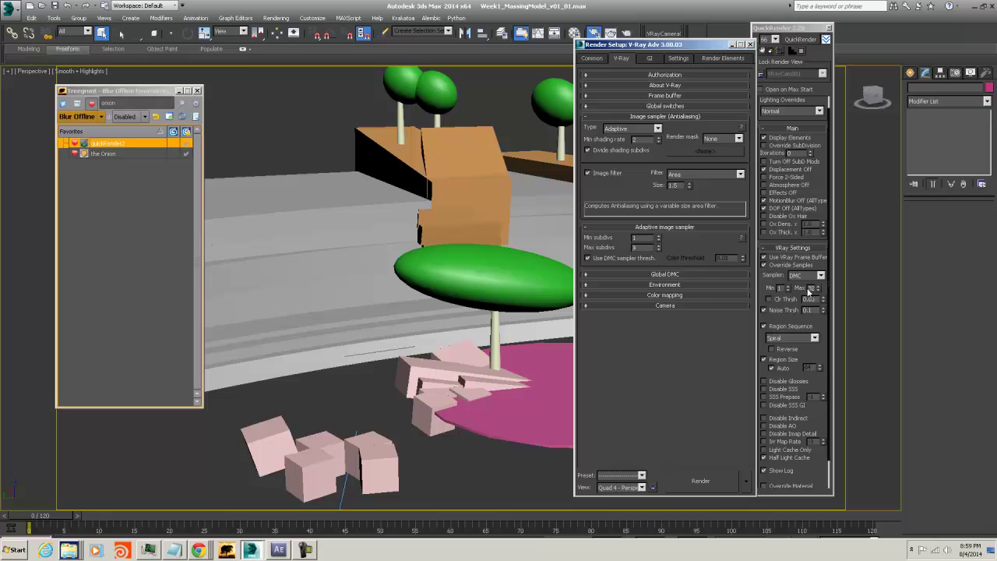
Set QuickRender's DMC Max to 16 and use Clr Thresh 0.01 instead of Noise Thresh
{"action": "left_click", "coordinate": [810, 288]}
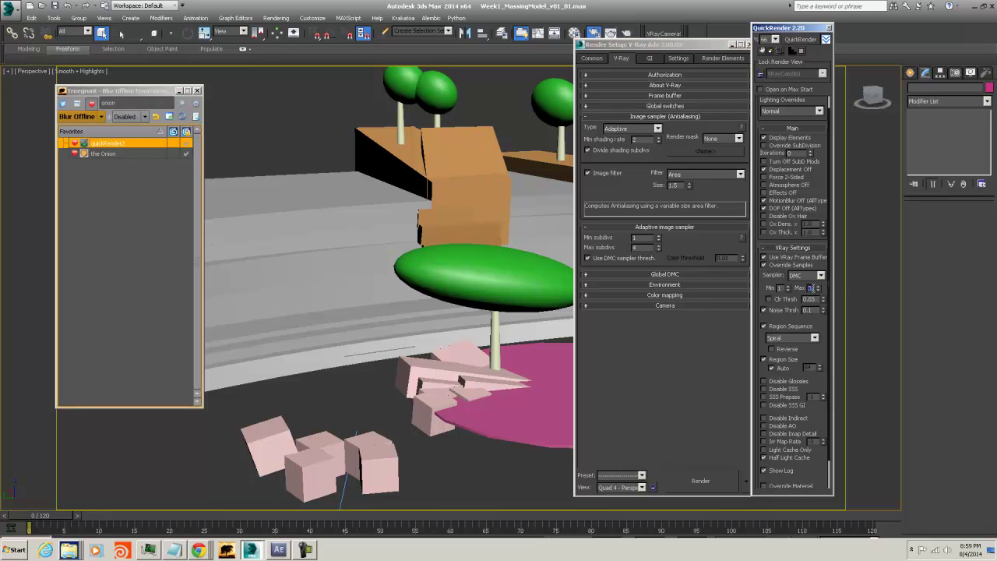
{"action": "left_click", "coordinate": [820, 275]}
{"action": "left_click", "coordinate": [821, 277]}
{"action": "double_click", "coordinate": [807, 310]}
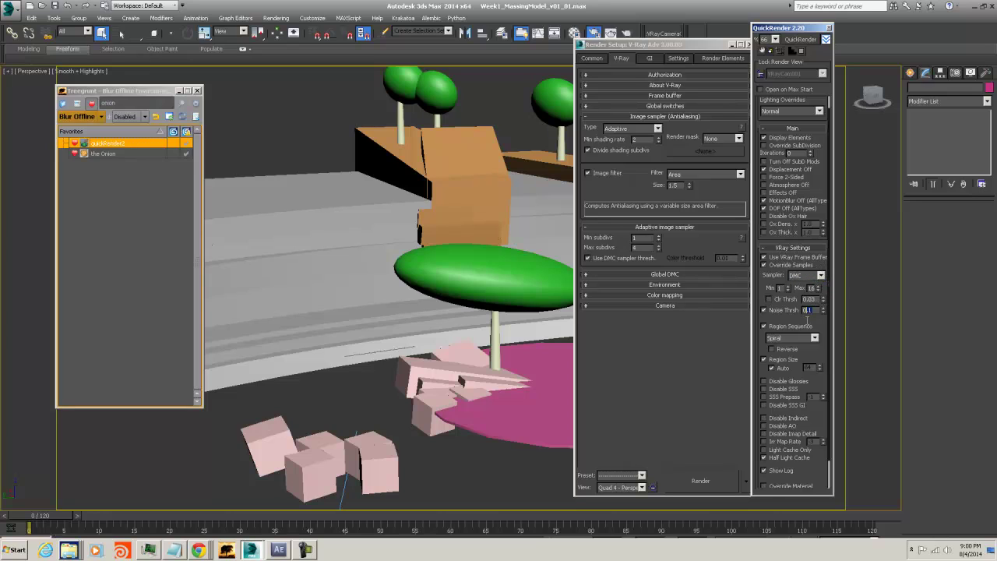
{"action": "left_click", "coordinate": [768, 299]}
{"action": "left_click", "coordinate": [763, 309]}
{"action": "double_click", "coordinate": [810, 299]}
Review Render Setup's Common, GI and Settings tabs, then close Render Setup
{"action": "left_click_drag", "start_coordinate": [783, 28], "coordinate": [812, 28]}
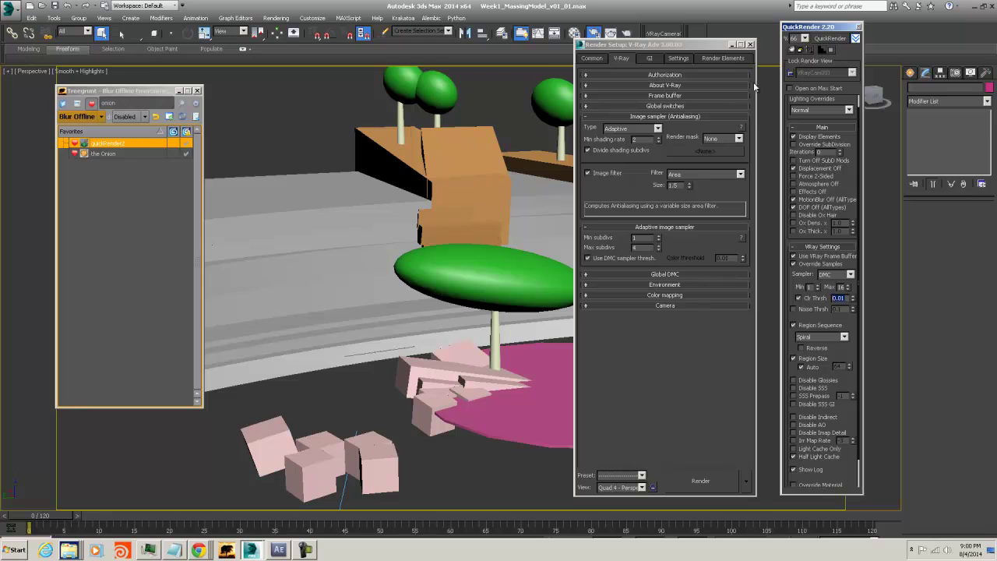
{"action": "left_click", "coordinate": [592, 59]}
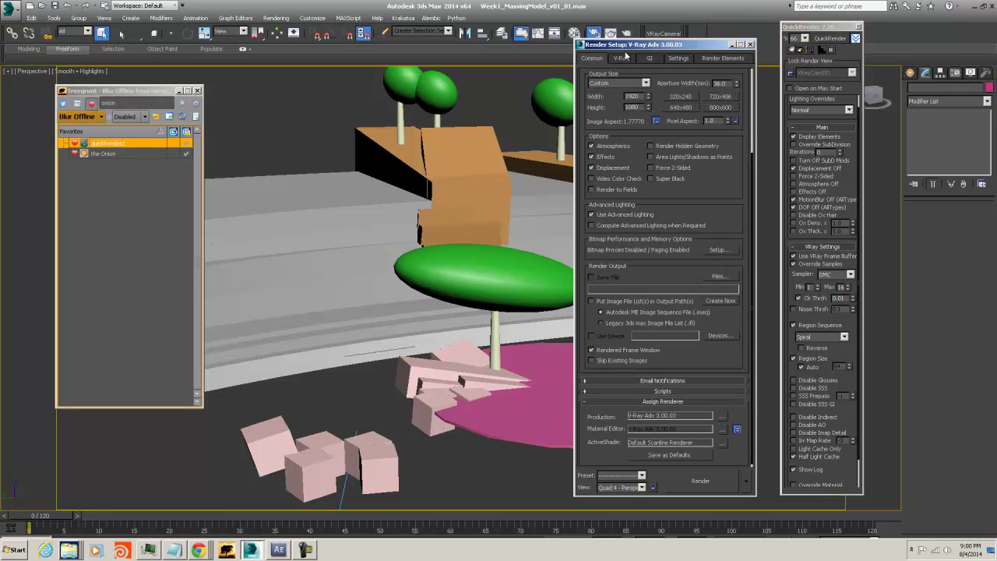
{"action": "left_click", "coordinate": [648, 60]}
{"action": "left_click", "coordinate": [674, 61]}
{"action": "left_click", "coordinate": [641, 62]}
{"action": "left_click", "coordinate": [606, 62]}
{"action": "left_click_drag", "start_coordinate": [642, 48], "coordinate": [663, 31]}
{"action": "left_click", "coordinate": [671, 40]}
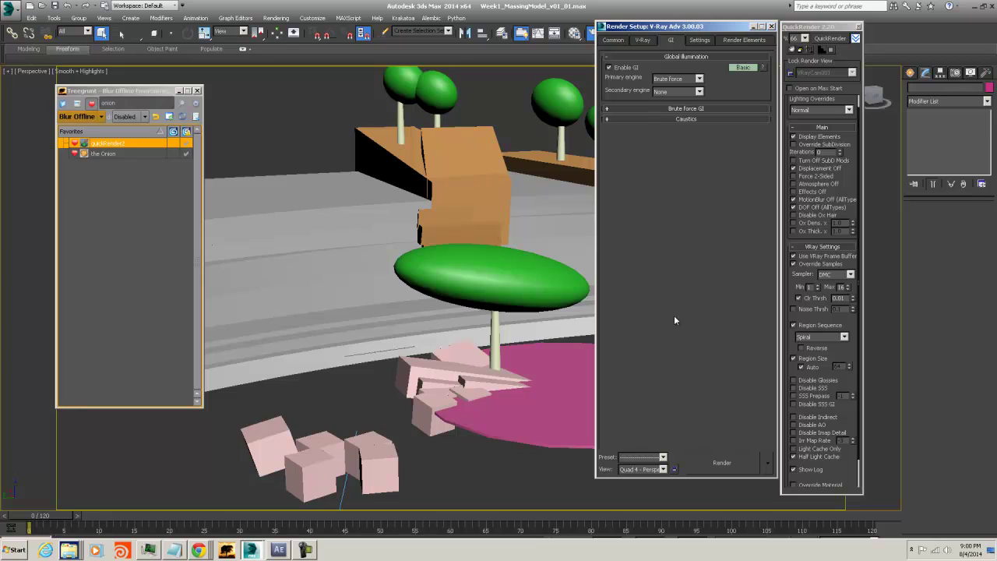
{"action": "left_click_drag", "start_coordinate": [650, 28], "coordinate": [651, 47]}
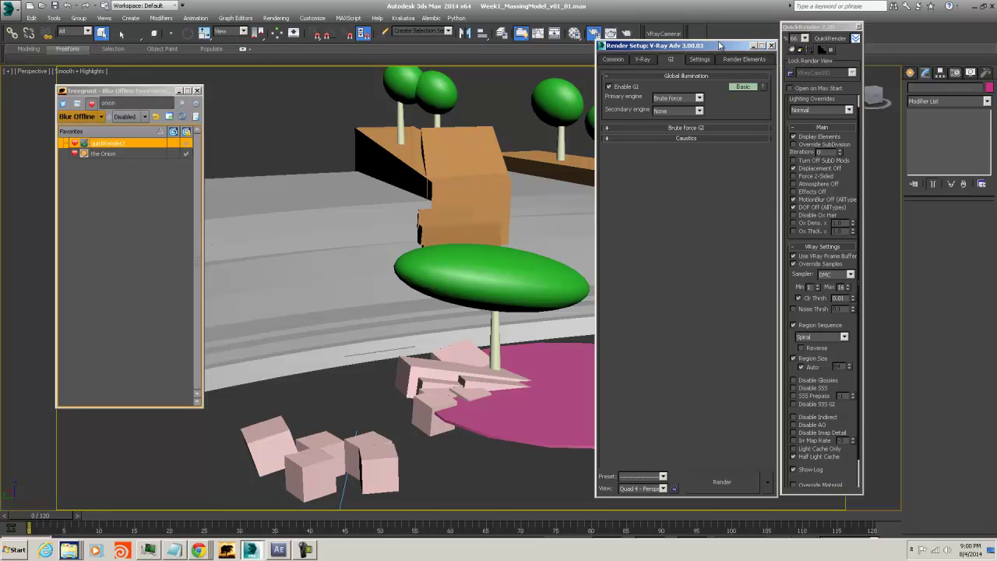
{"action": "left_click_drag", "start_coordinate": [719, 44], "coordinate": [660, 37]}
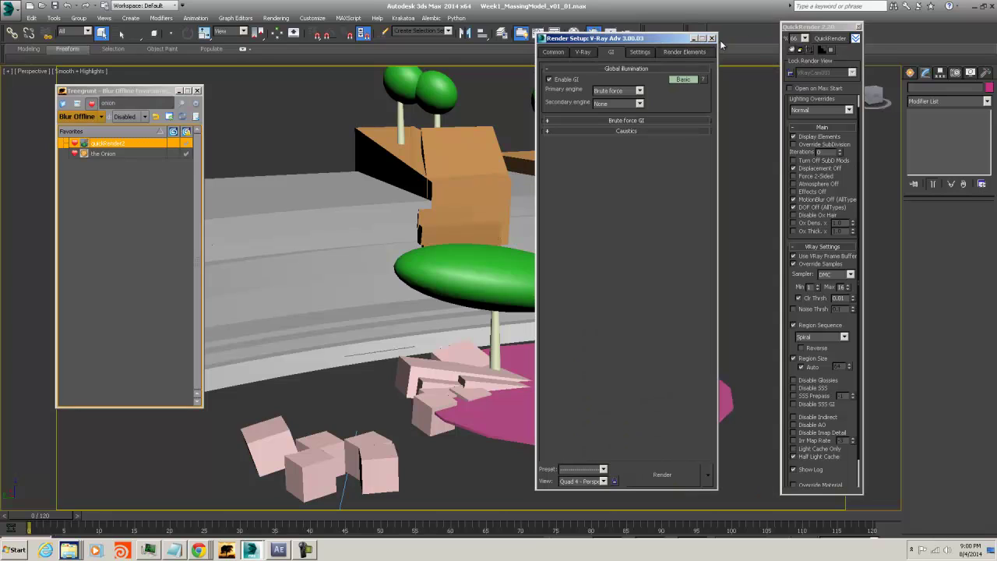
{"action": "left_click", "coordinate": [712, 38]}
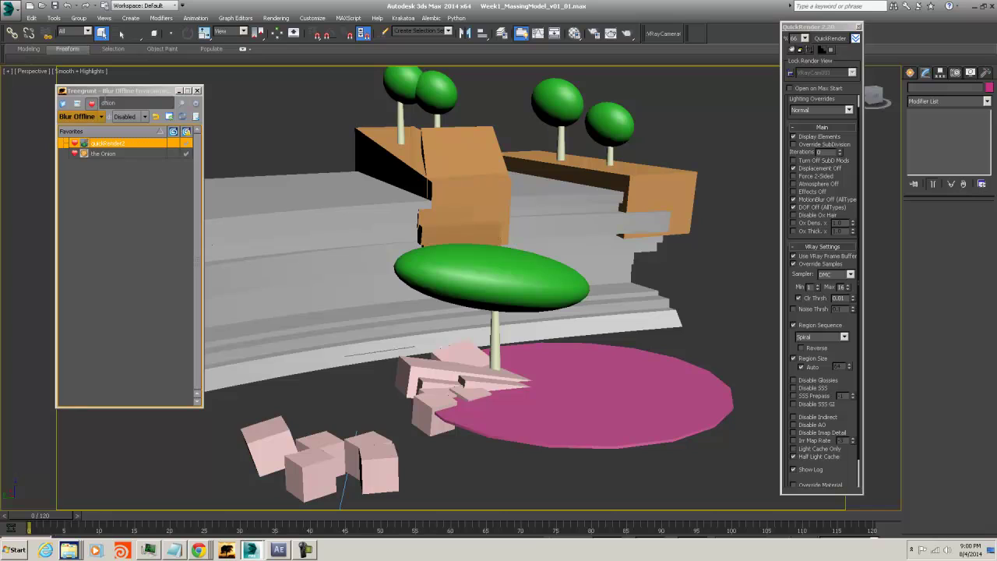
Close both the Treegrunt window and the QuickRender 2.20 panel
{"action": "left_click_drag", "start_coordinate": [148, 92], "coordinate": [179, 92]}
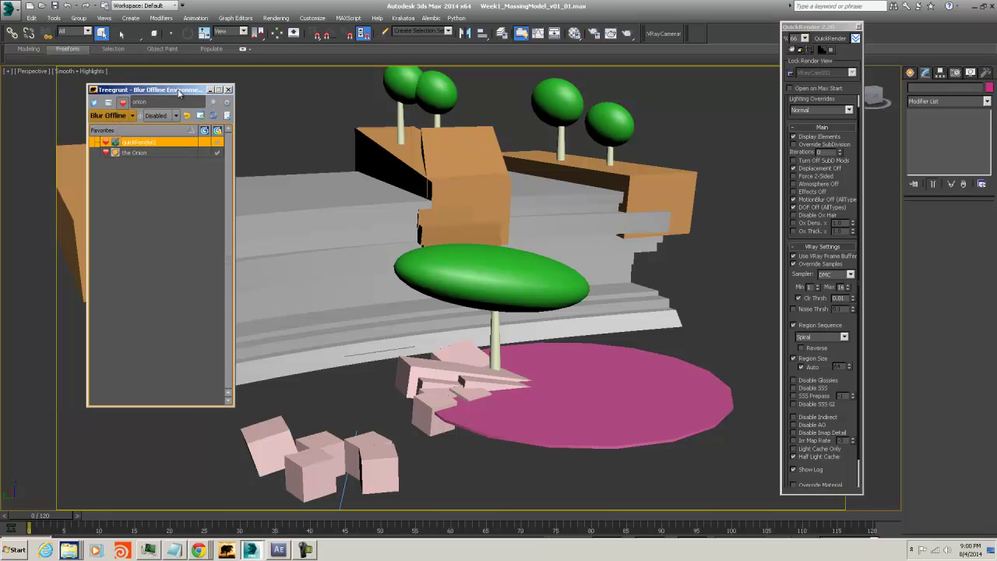
{"action": "left_click", "coordinate": [228, 90]}
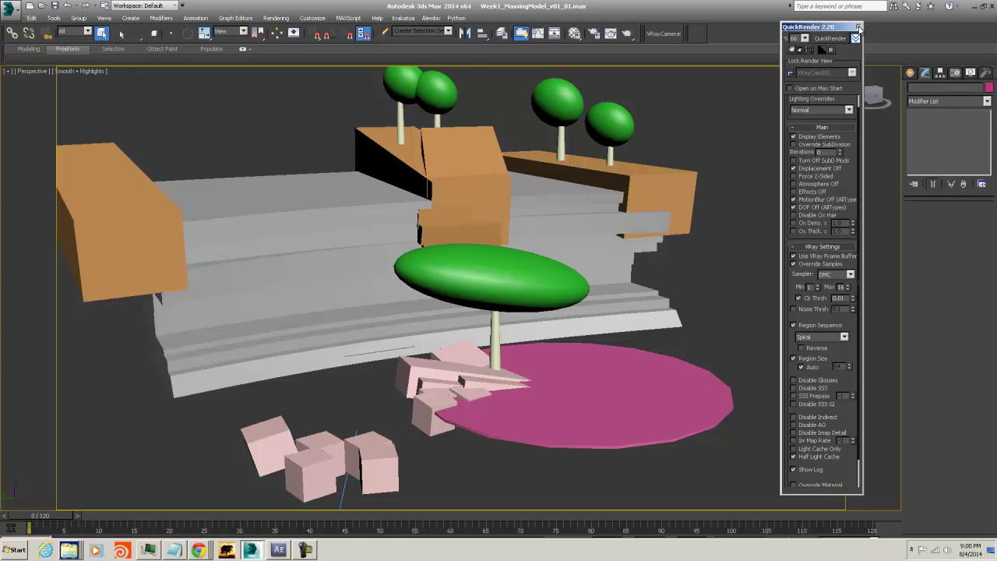
{"action": "left_click", "coordinate": [858, 27]}
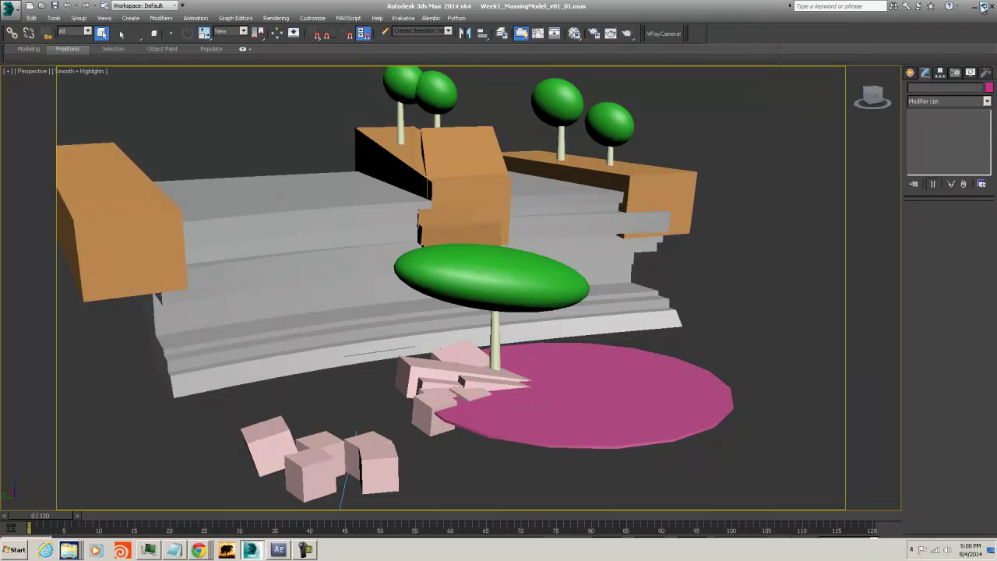